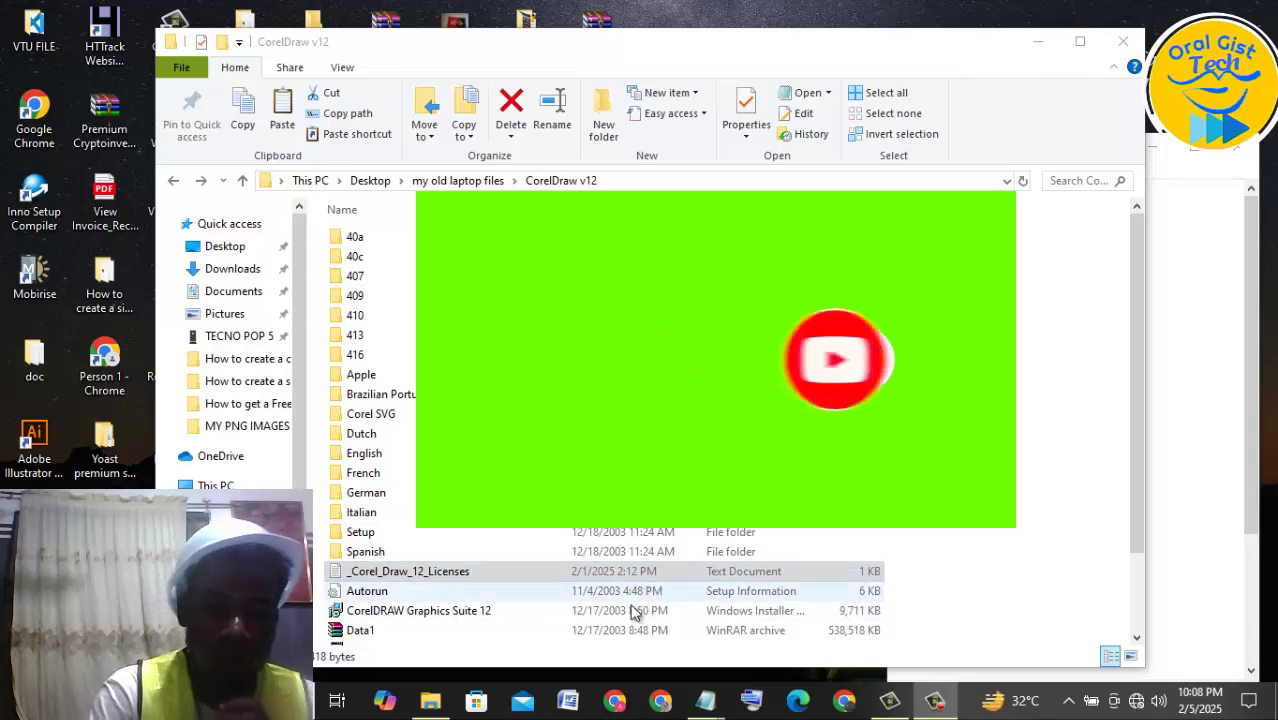
- Run setup from the CorelDraw v12 folder as administrator to reach the License Agreement
{"action": "left_click", "coordinate": [580, 613]}
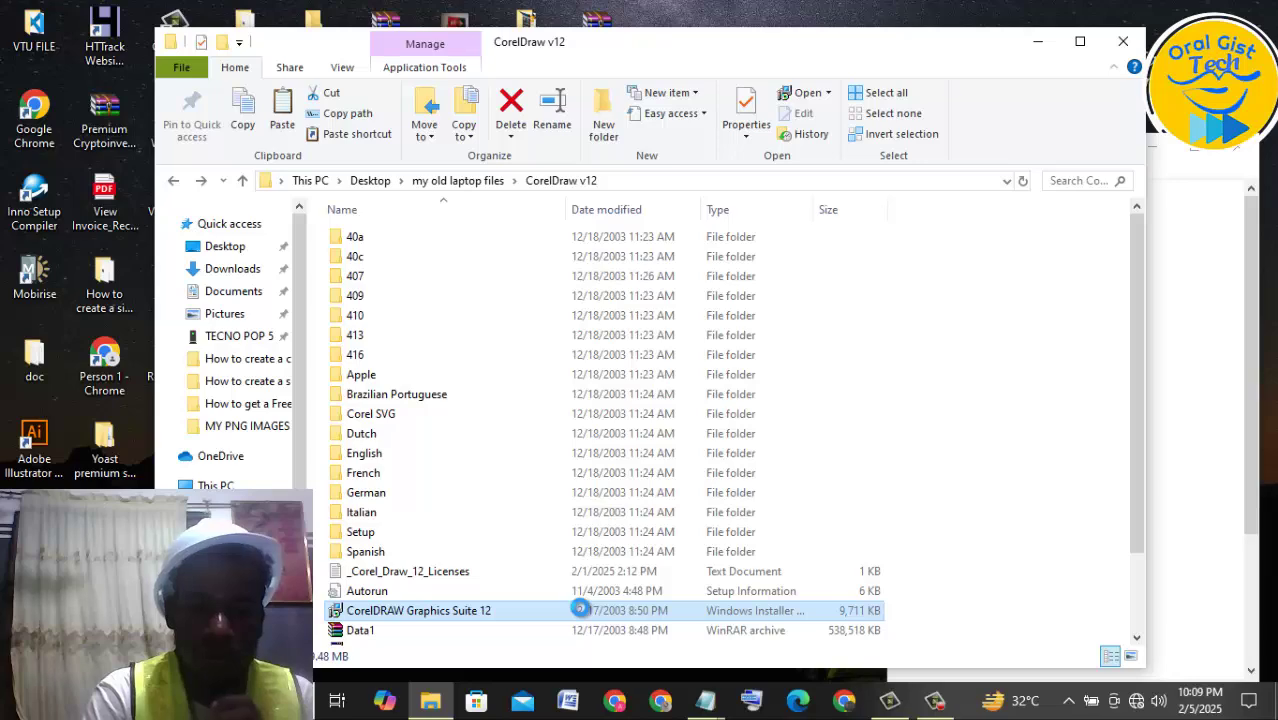
{"action": "right_click", "coordinate": [582, 613]}
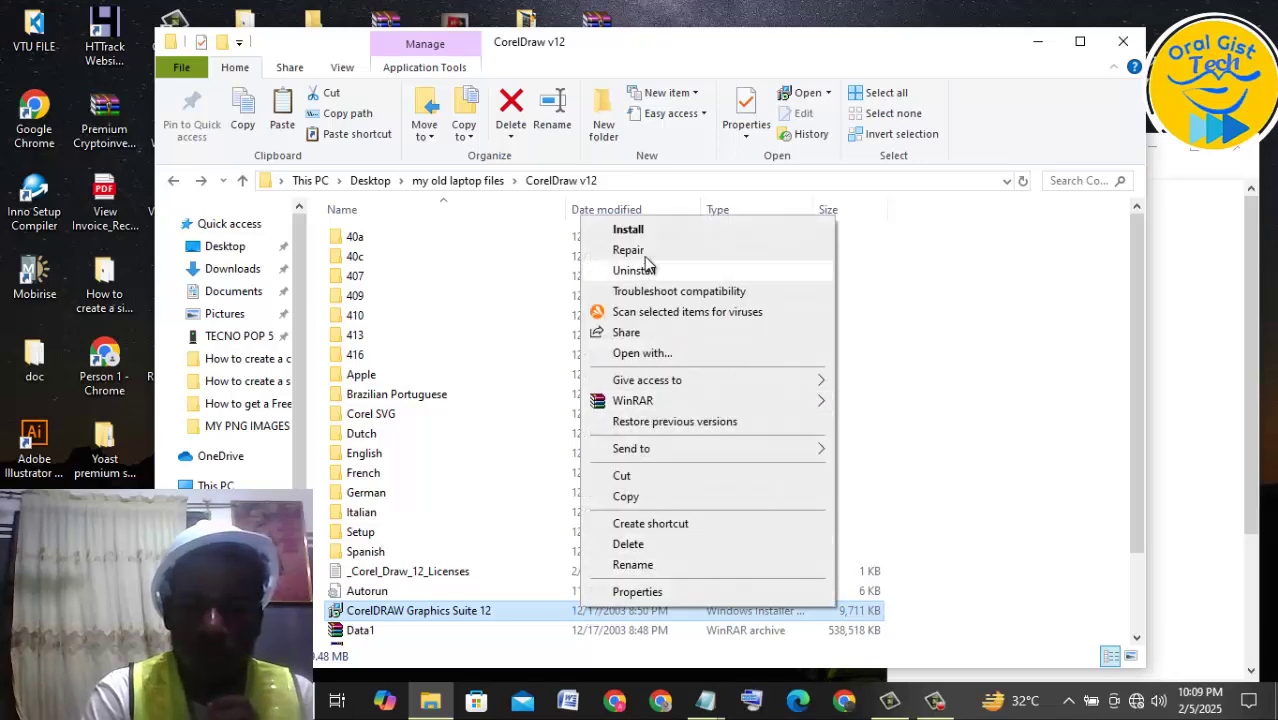
{"action": "left_click", "coordinate": [486, 611]}
{"action": "scroll", "coordinate": [491, 606], "scroll_direction": "down", "scroll_amount": 2}
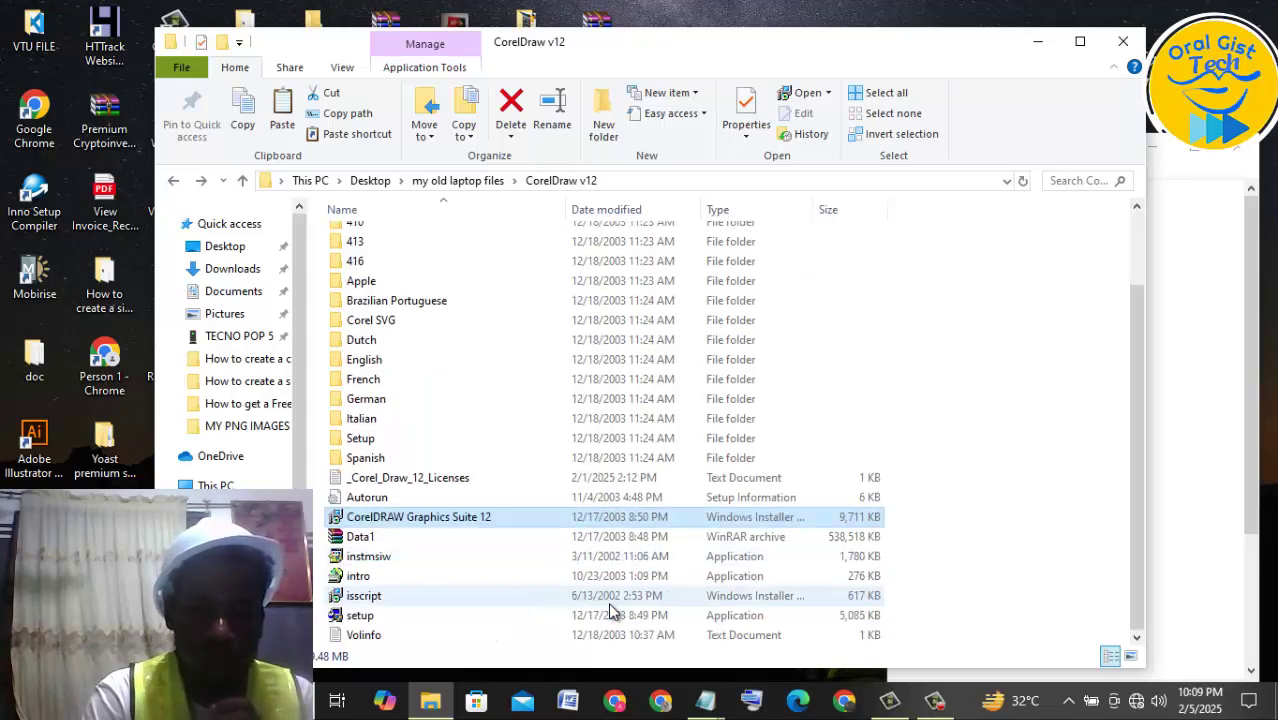
{"action": "left_click", "coordinate": [445, 615]}
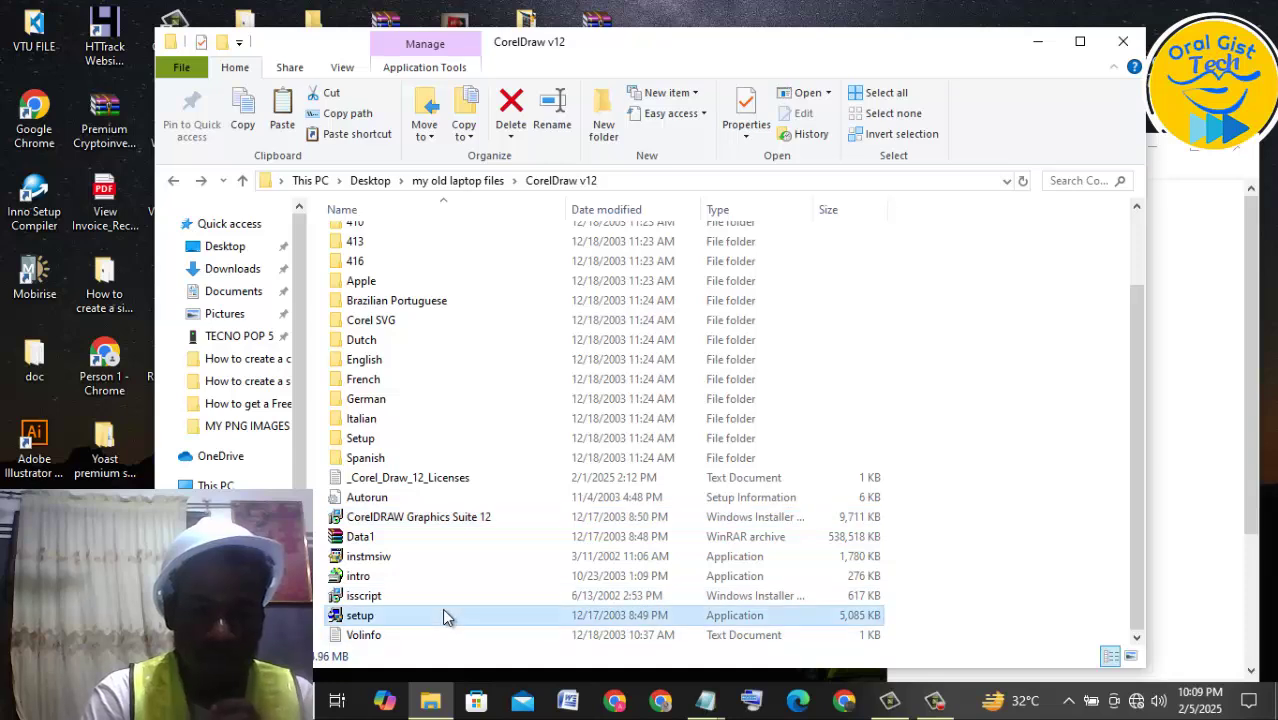
{"action": "right_click", "coordinate": [445, 615]}
{"action": "left_click", "coordinate": [566, 273]}
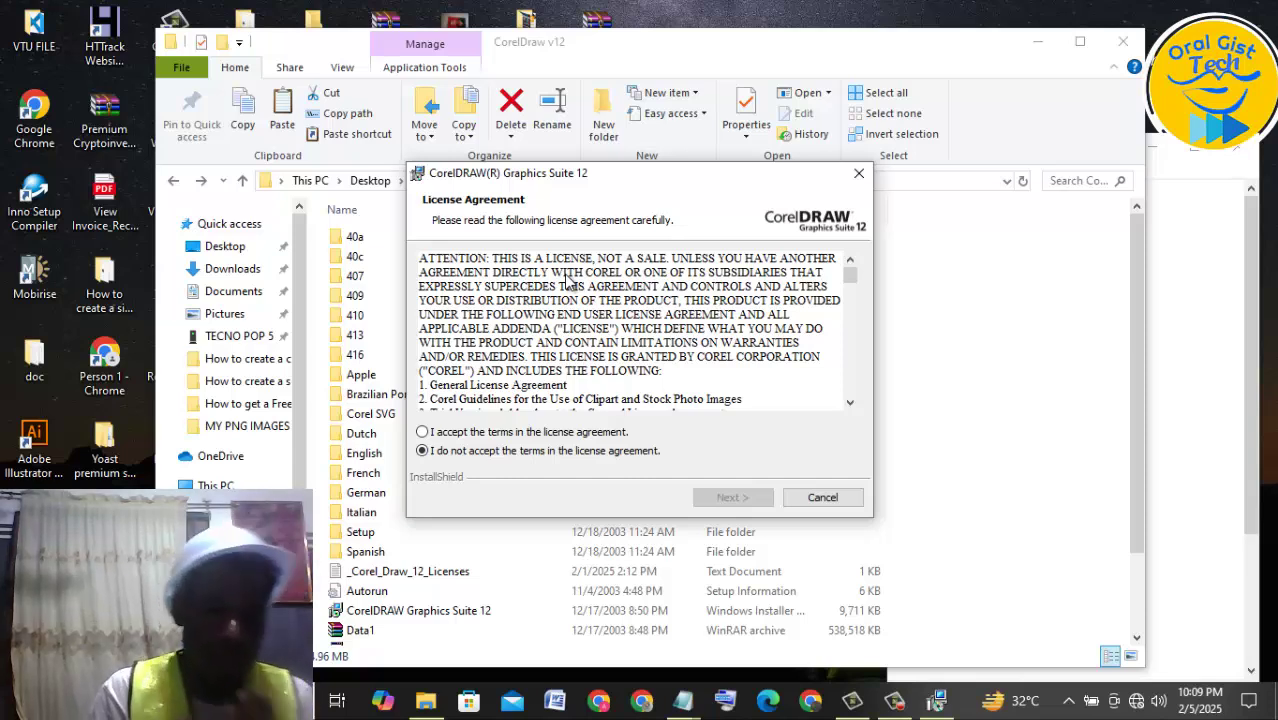
- Accept the license terms, go to Customer Information, and select the first serial in the licenses file
{"action": "left_click", "coordinate": [533, 433]}
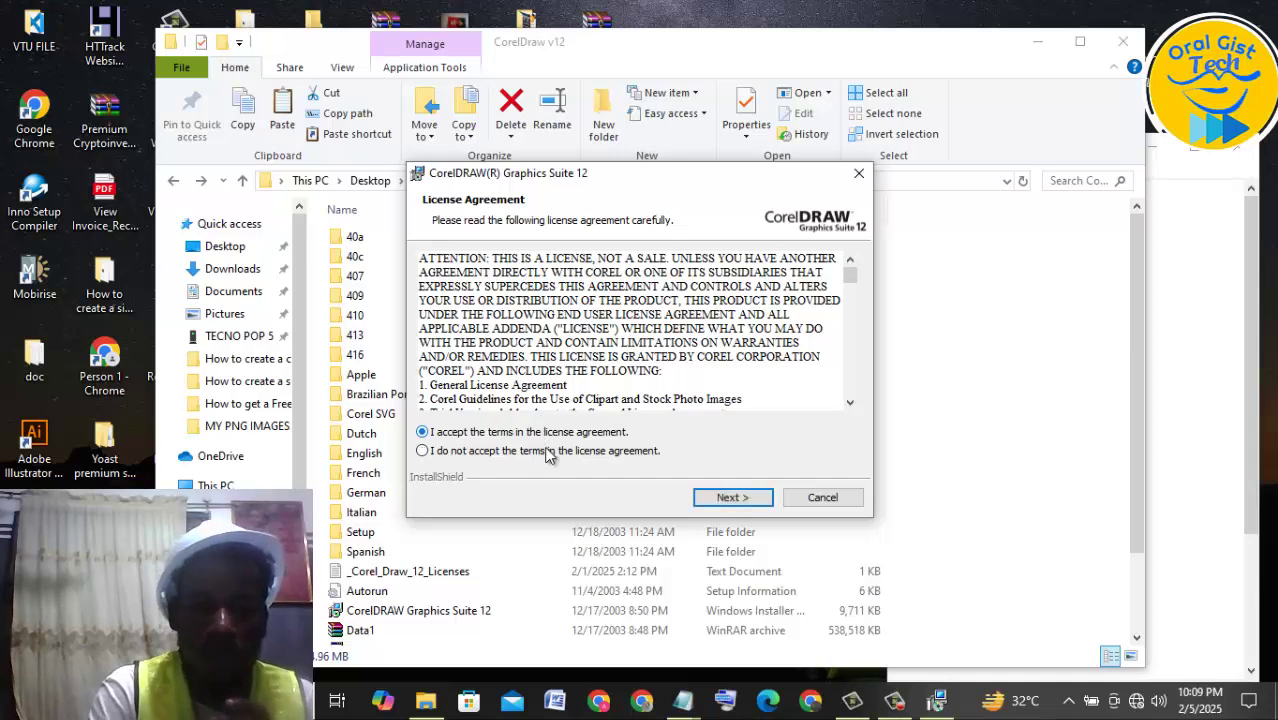
{"action": "left_click", "coordinate": [729, 497]}
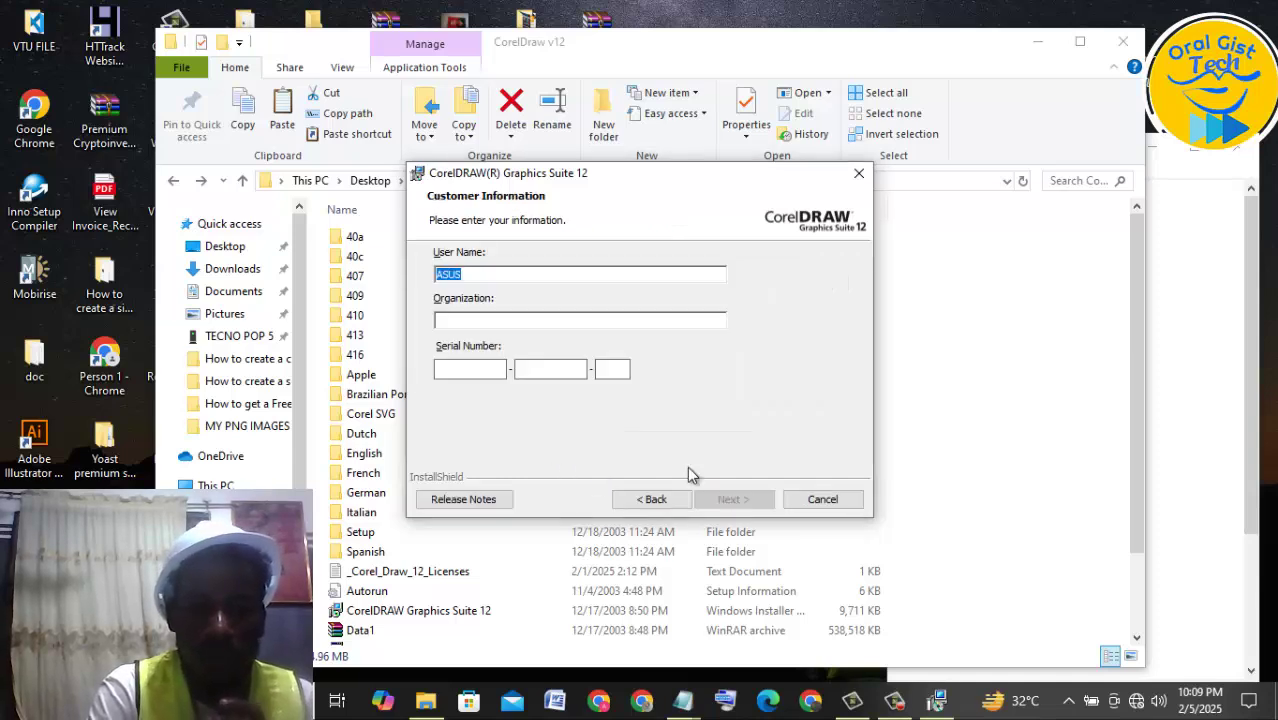
{"action": "left_click", "coordinate": [464, 370]}
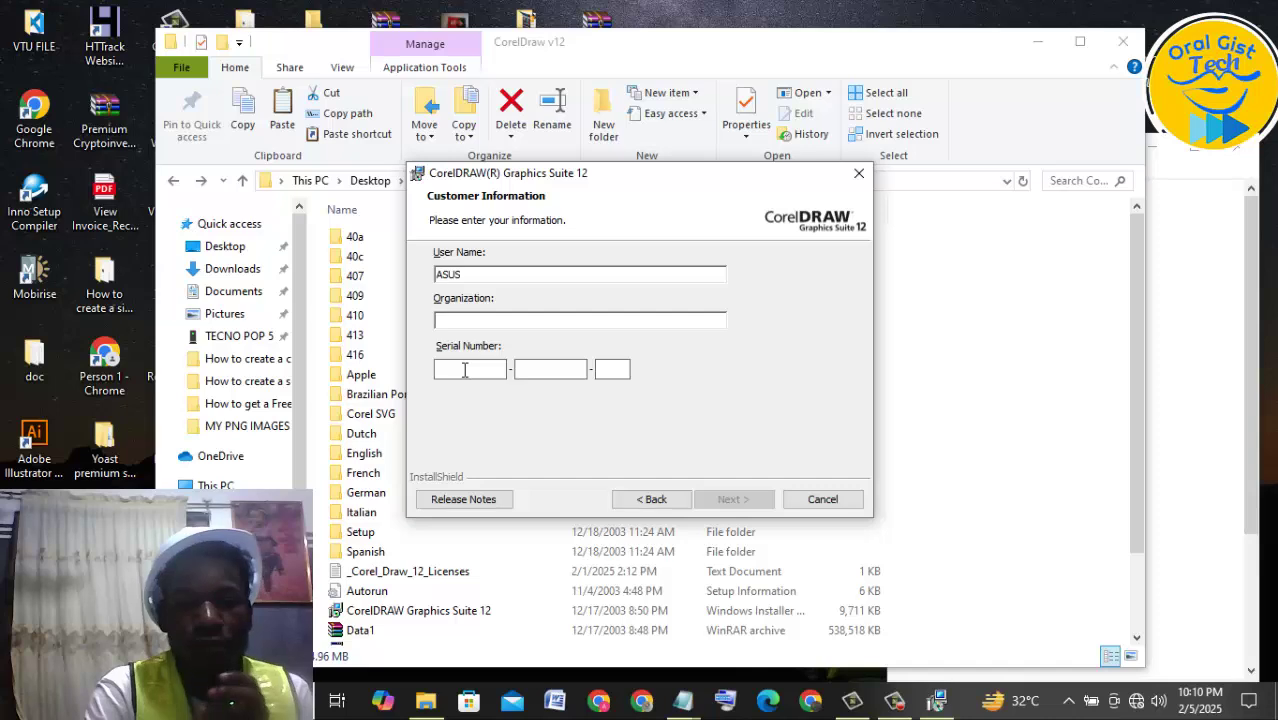
{"action": "left_click", "coordinate": [1194, 338]}
{"action": "left_click_drag", "start_coordinate": [1040, 258], "coordinate": [872, 266]}
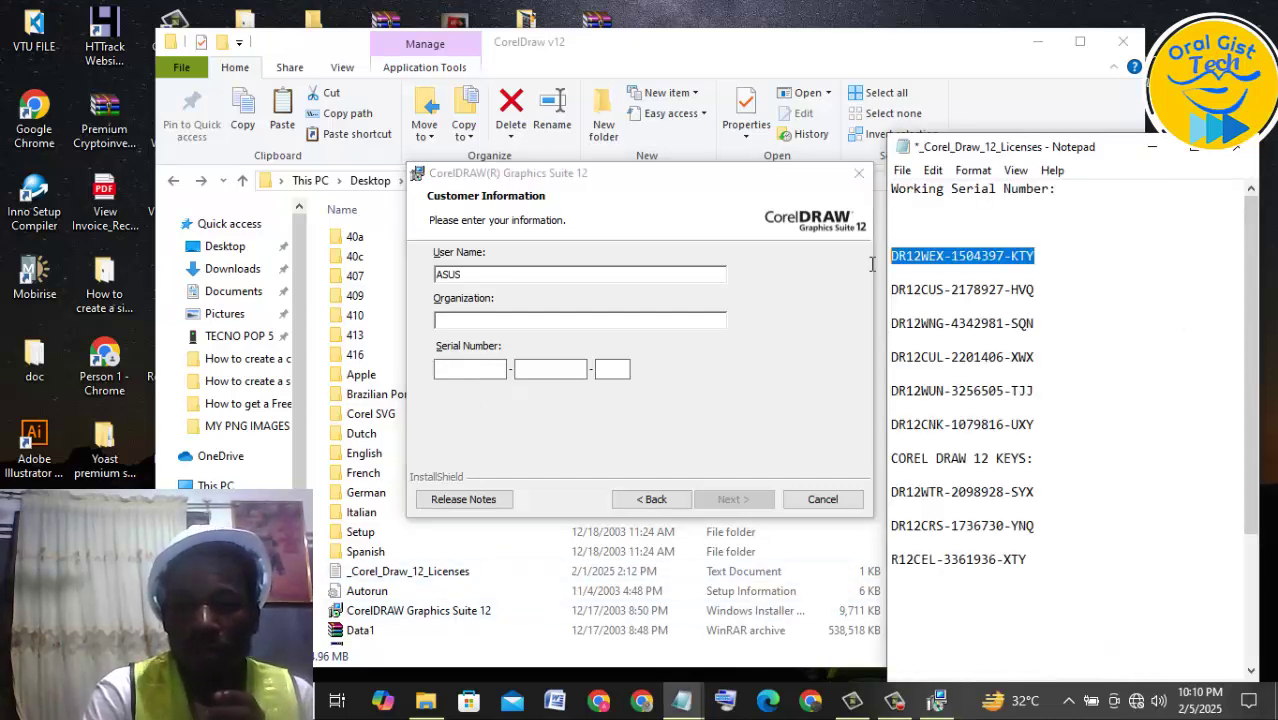
- Paste the three serial number parts from the licenses file into the Serial Number boxes and continue
{"action": "left_click", "coordinate": [949, 255]}
{"action": "left_click_drag", "start_coordinate": [947, 256], "coordinate": [897, 241]}
{"action": "key", "text": "ctrl+c"}
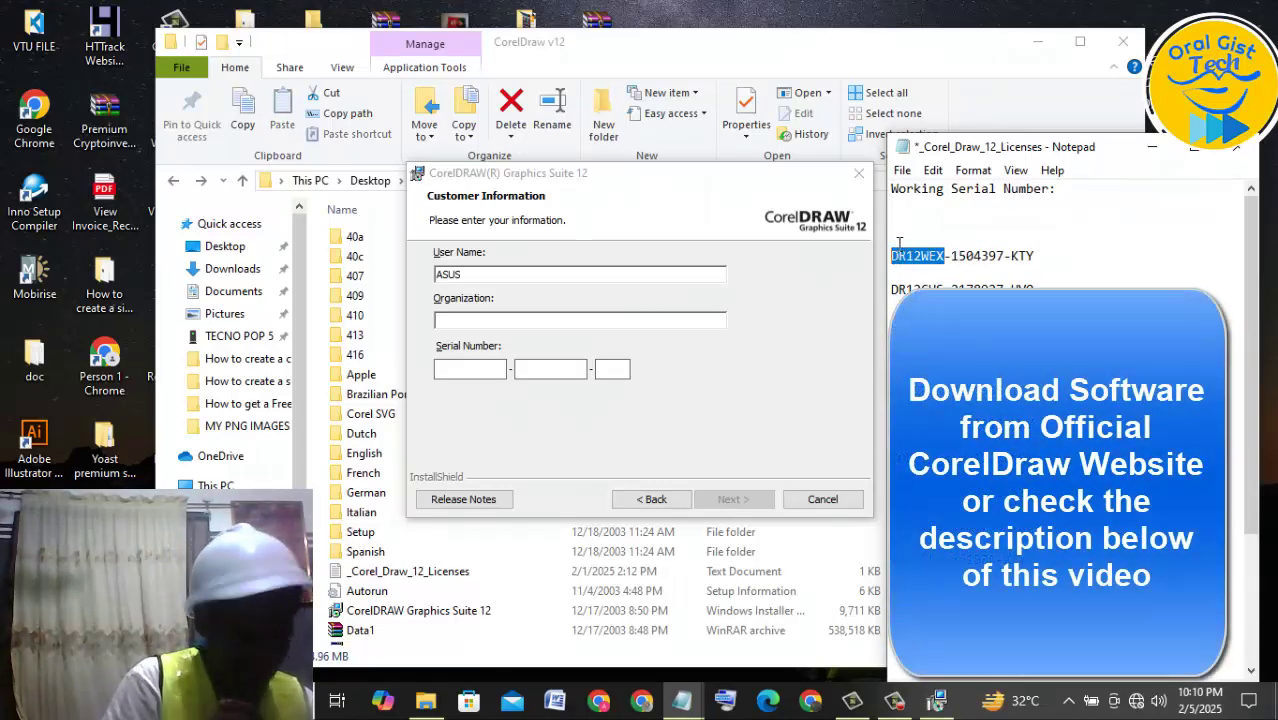
{"action": "left_click", "coordinate": [468, 369]}
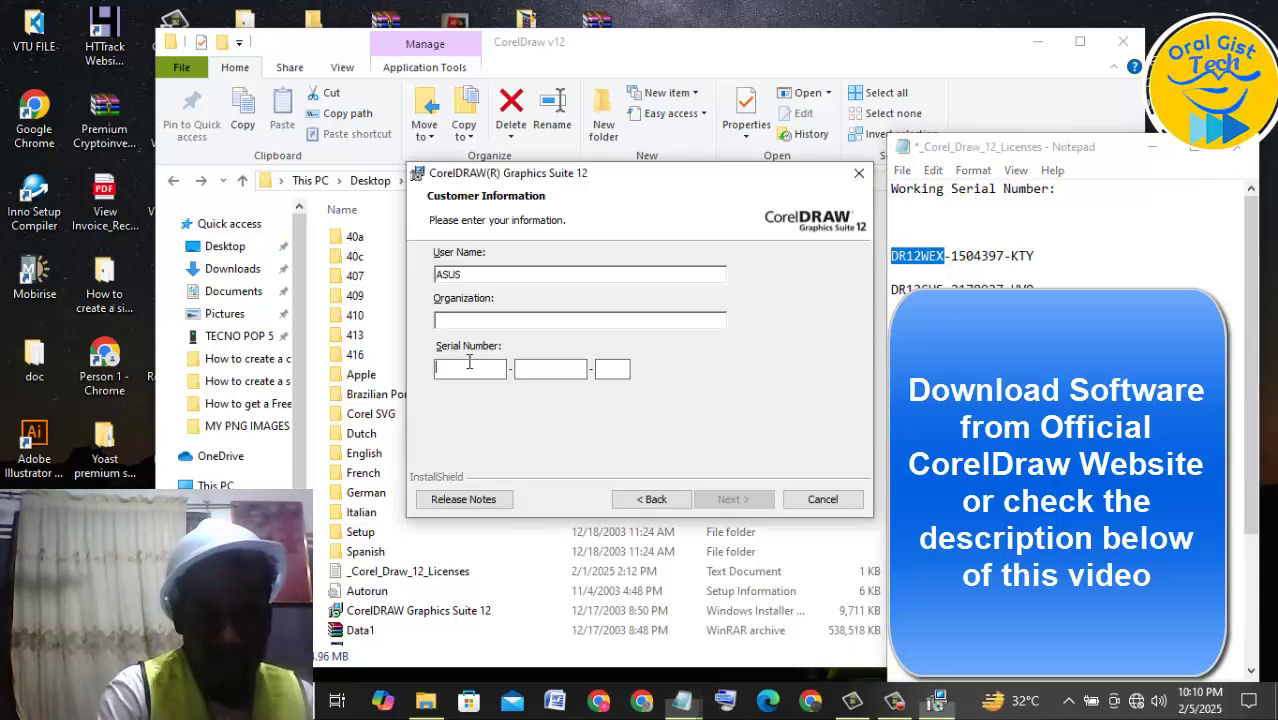
{"action": "key", "text": "ctrl+v"}
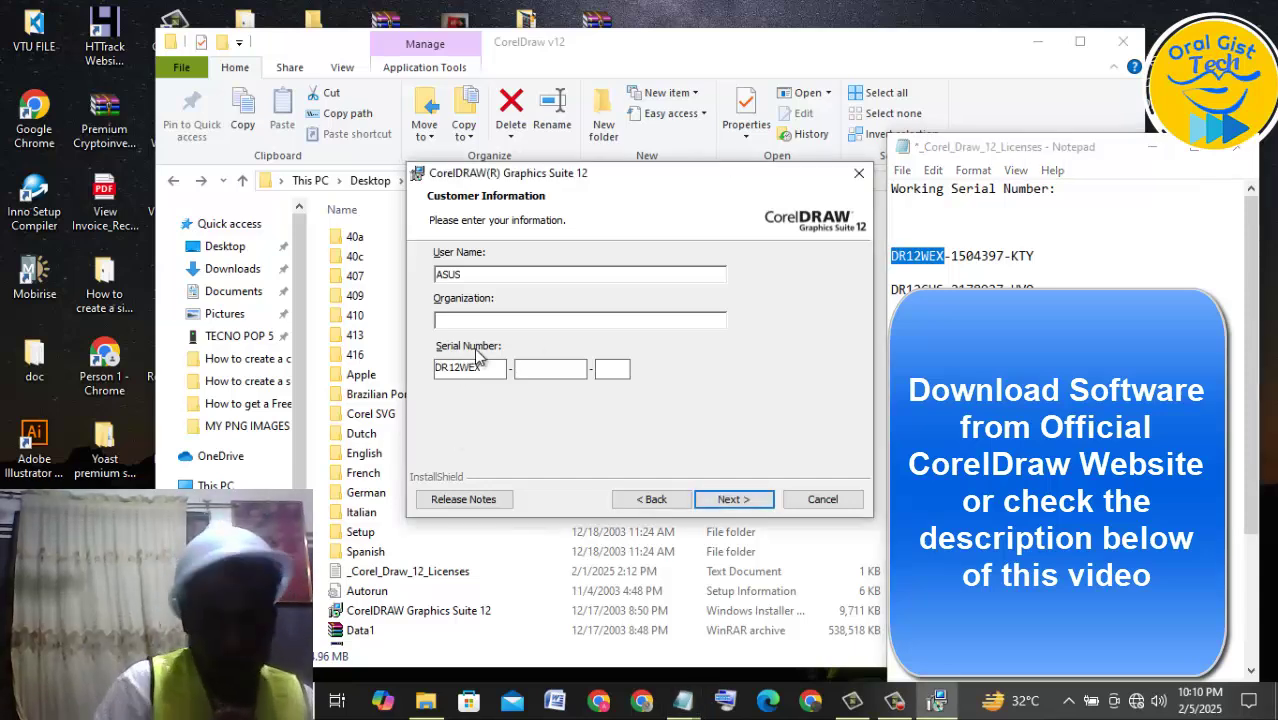
{"action": "left_click_drag", "start_coordinate": [1003, 258], "coordinate": [952, 264]}
{"action": "key", "text": "ctrl+c"}
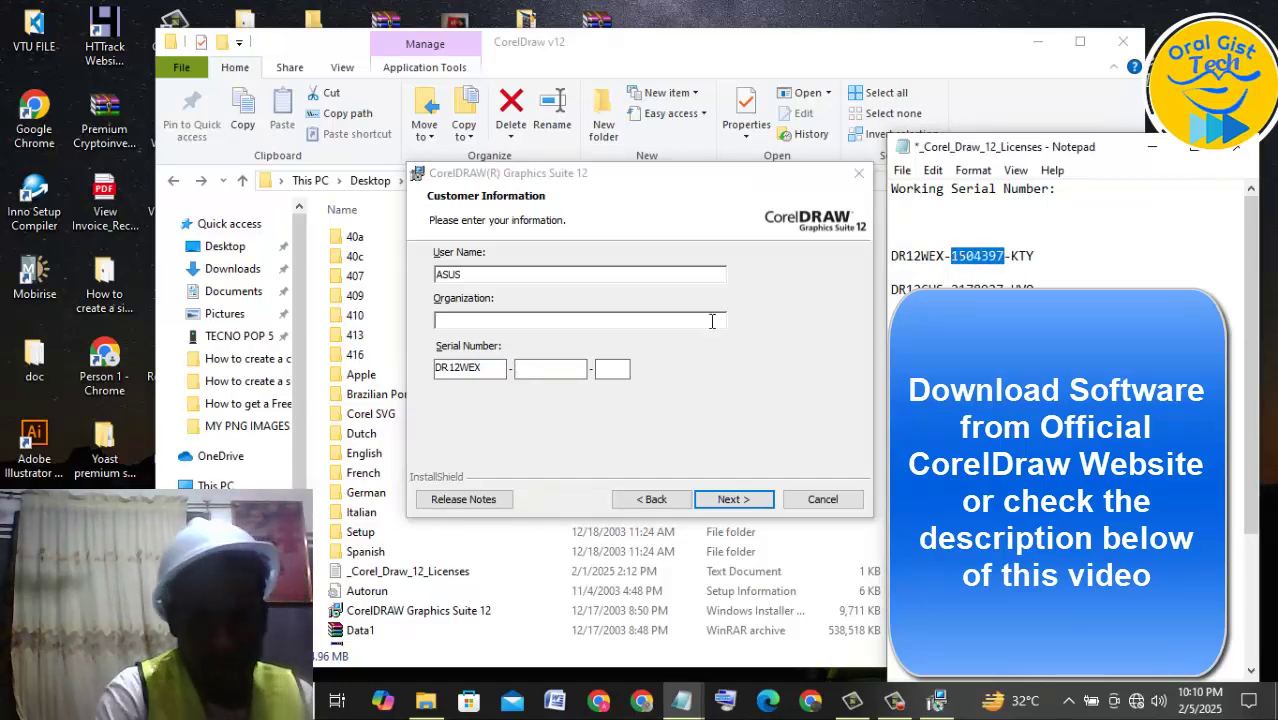
{"action": "left_click", "coordinate": [538, 370]}
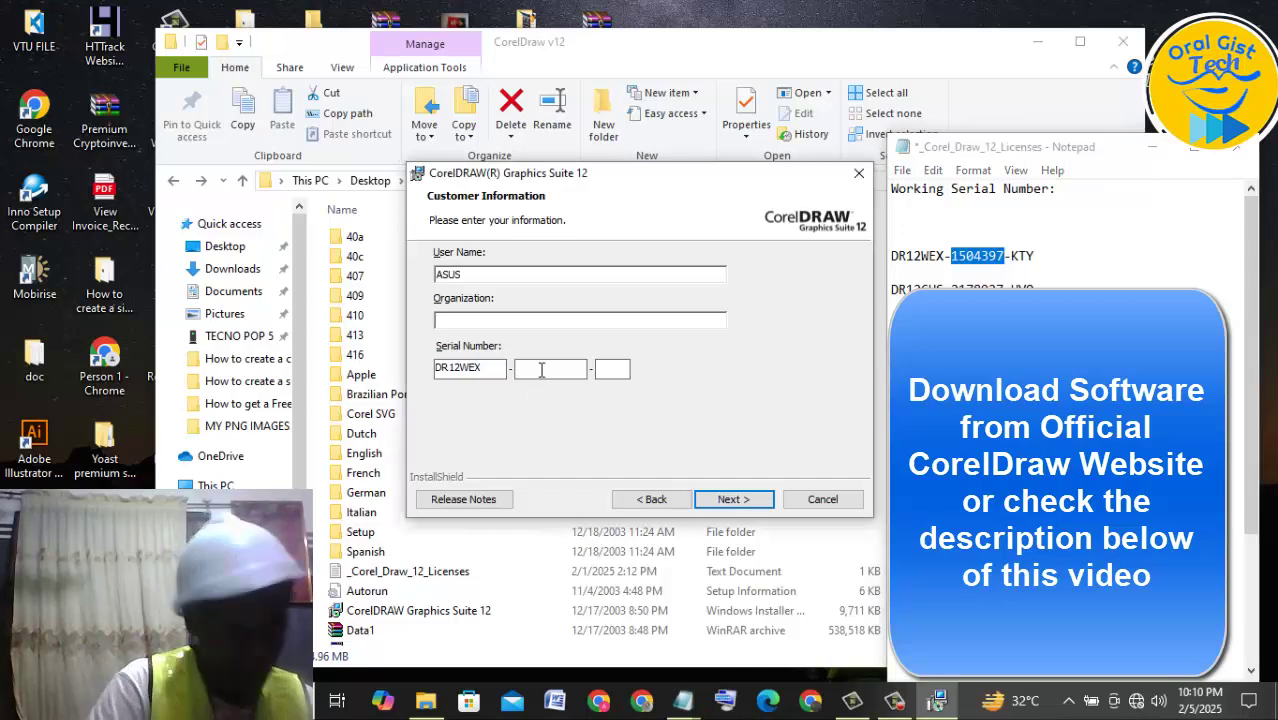
{"action": "key", "text": "ctrl+v"}
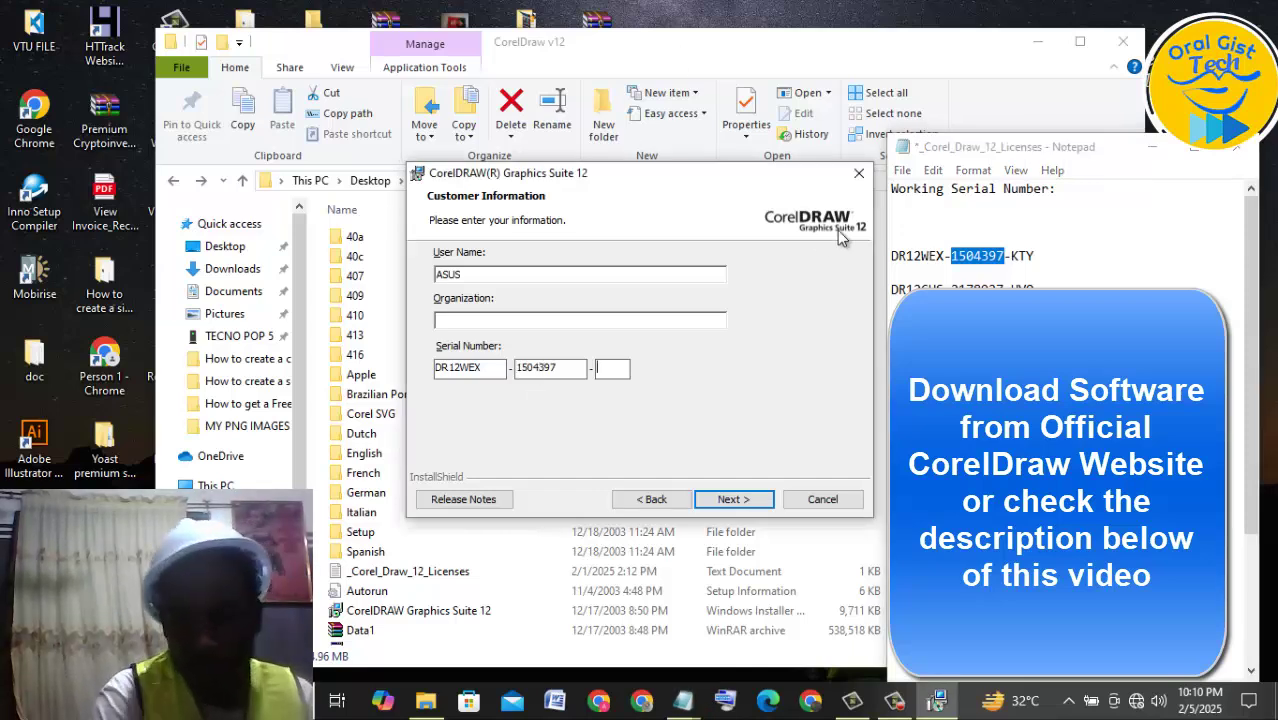
{"action": "left_click_drag", "start_coordinate": [1036, 257], "coordinate": [1012, 258]}
{"action": "key", "text": "ctrl+c"}
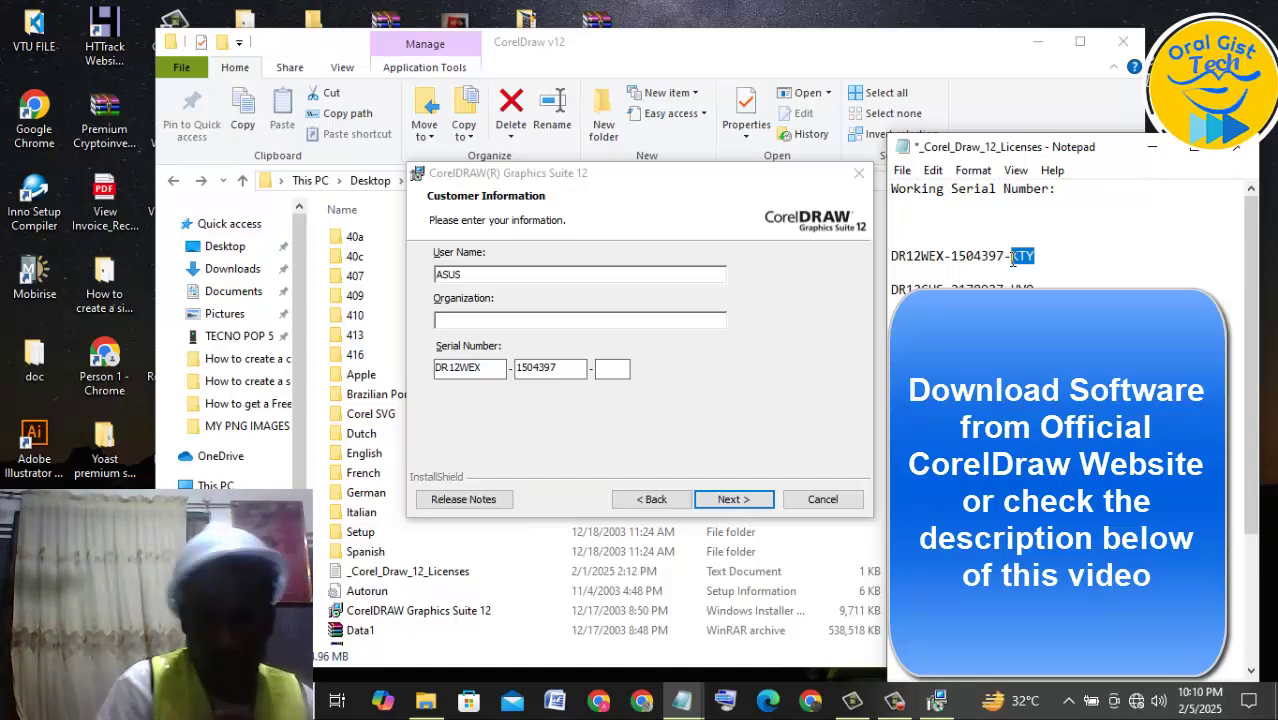
{"action": "left_click", "coordinate": [601, 367]}
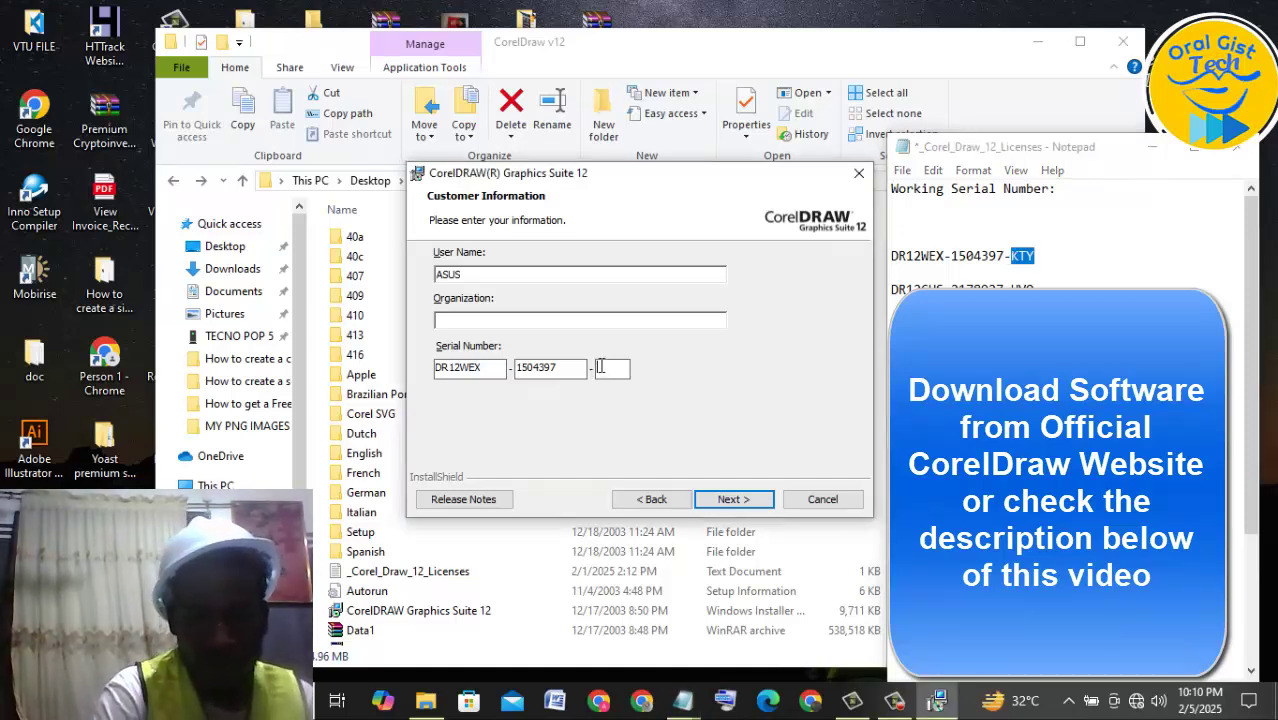
{"action": "key", "text": "ctrl+v"}
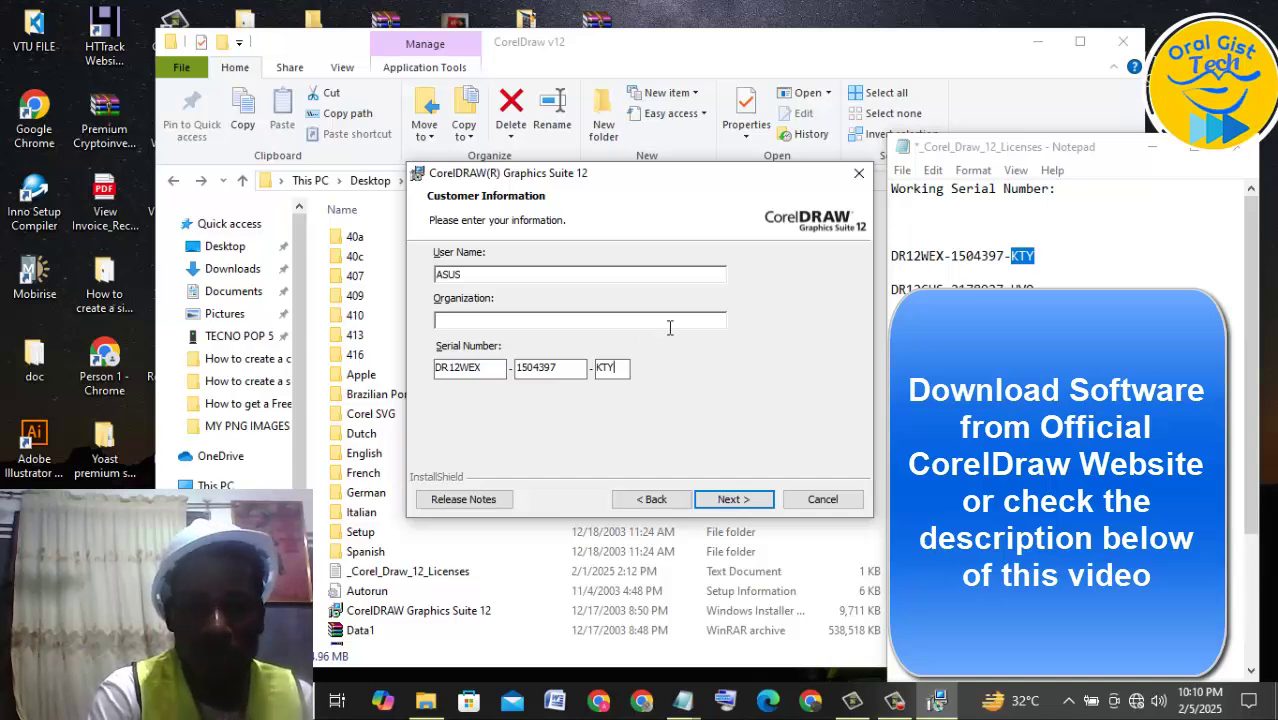
{"action": "left_click", "coordinate": [749, 499]}
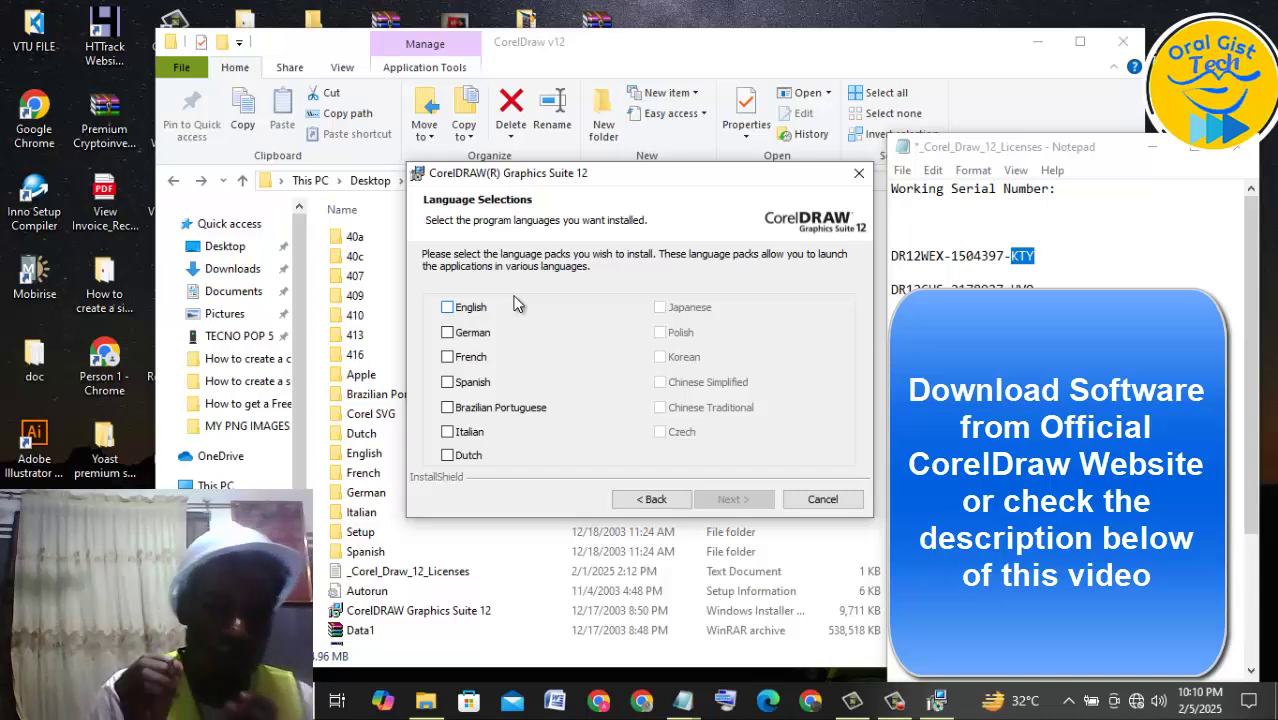
- Choose English as the language, keep default features, and reach the C:\Program Files (x86)\Corel\Corel Graphics 12\ destination
{"action": "left_click", "coordinate": [476, 310]}
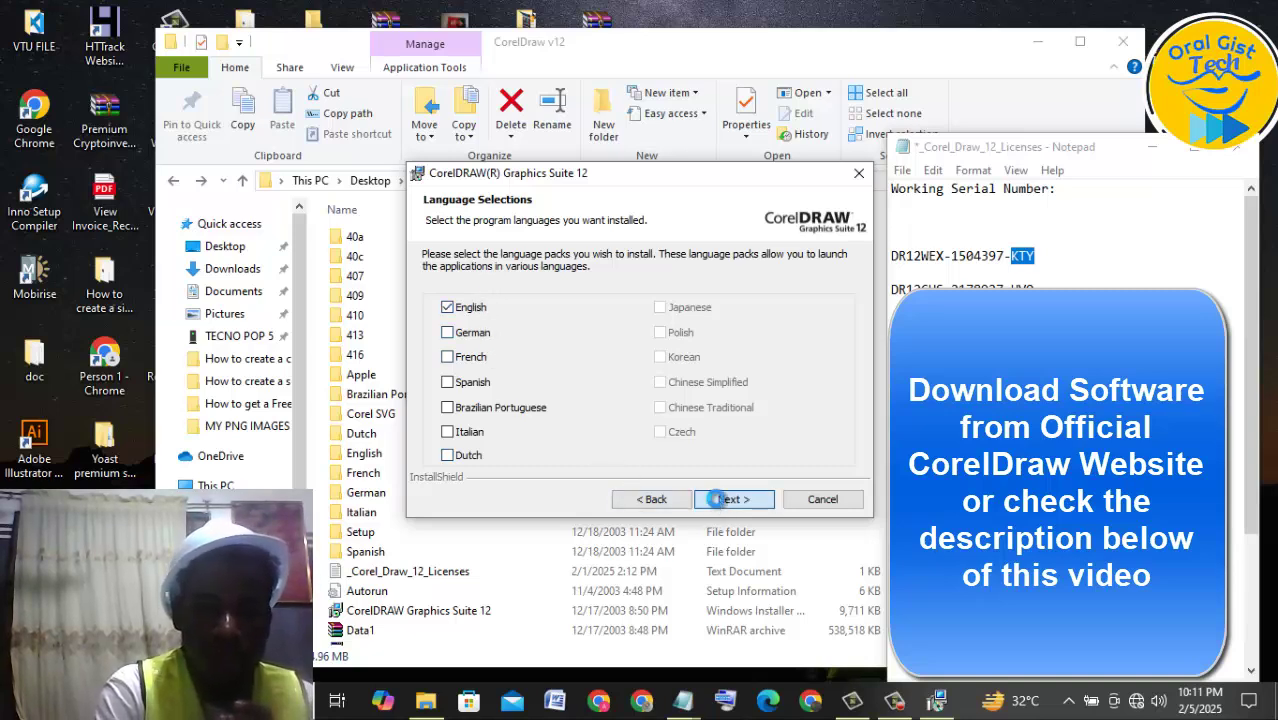
{"action": "left_click", "coordinate": [716, 499]}
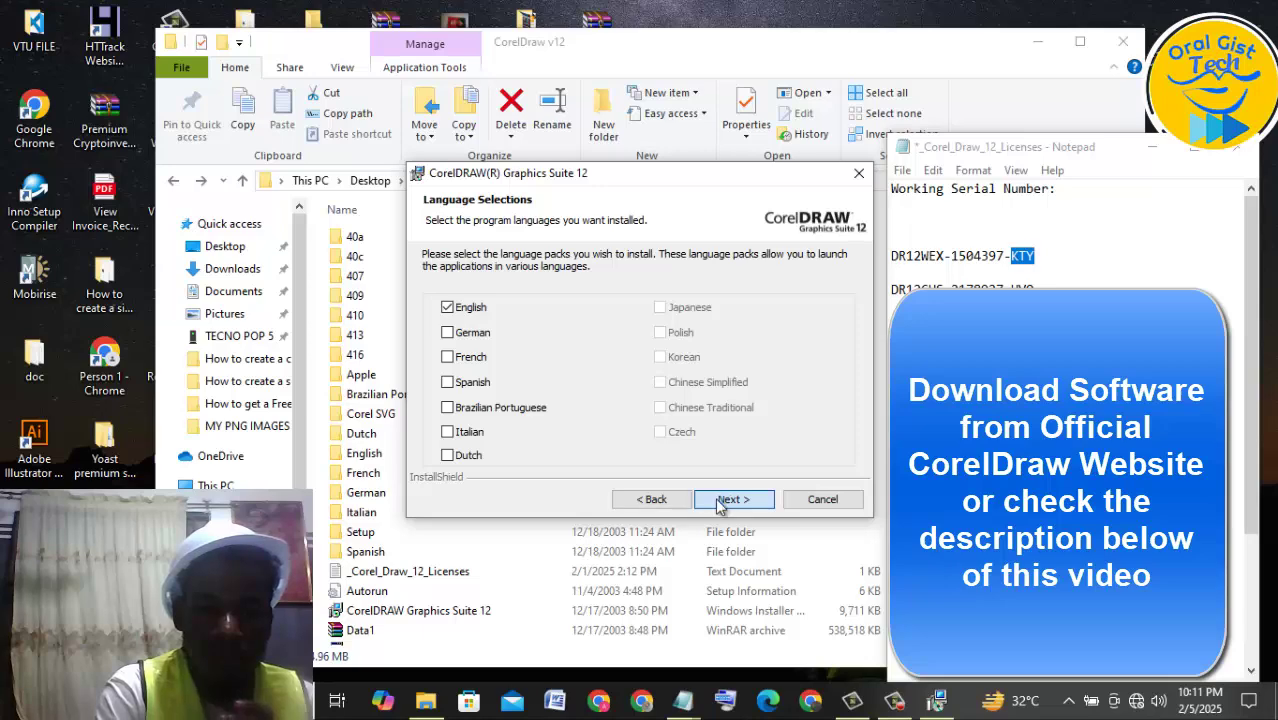
{"action": "left_click", "coordinate": [716, 499]}
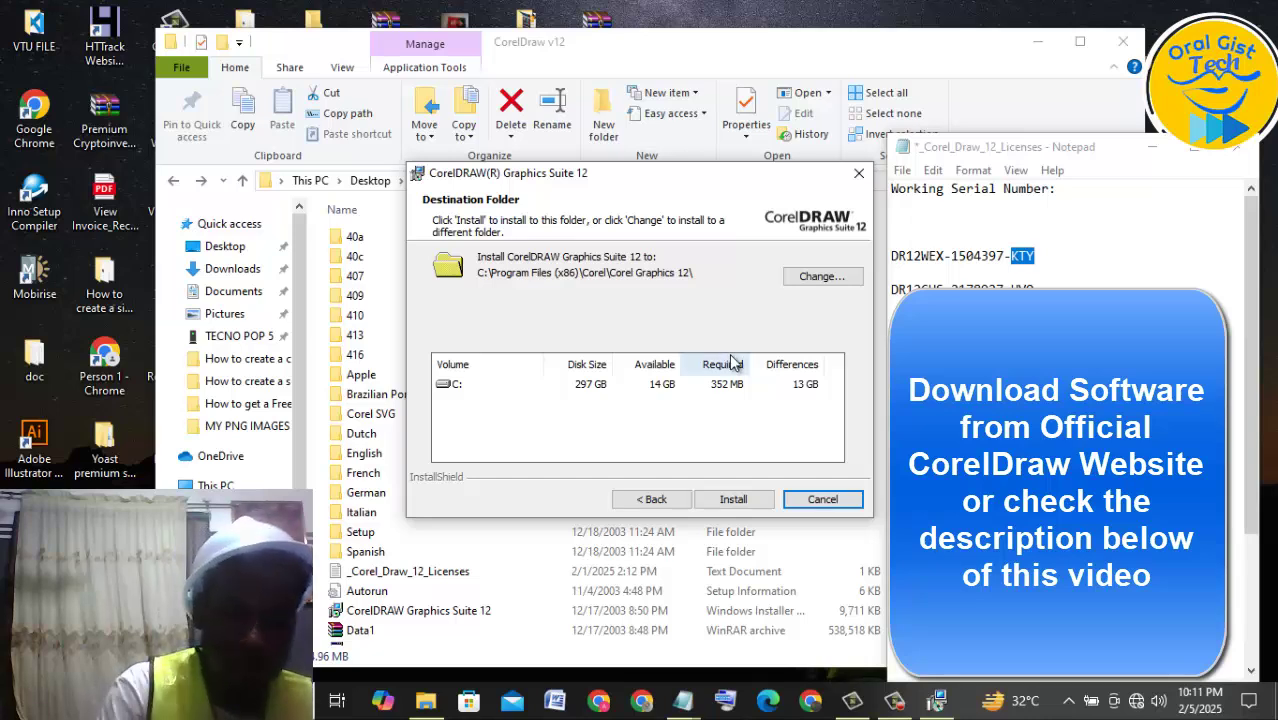
- Start the installation, choose Register Later for product registration, and let the install complete
{"action": "left_click", "coordinate": [733, 499]}
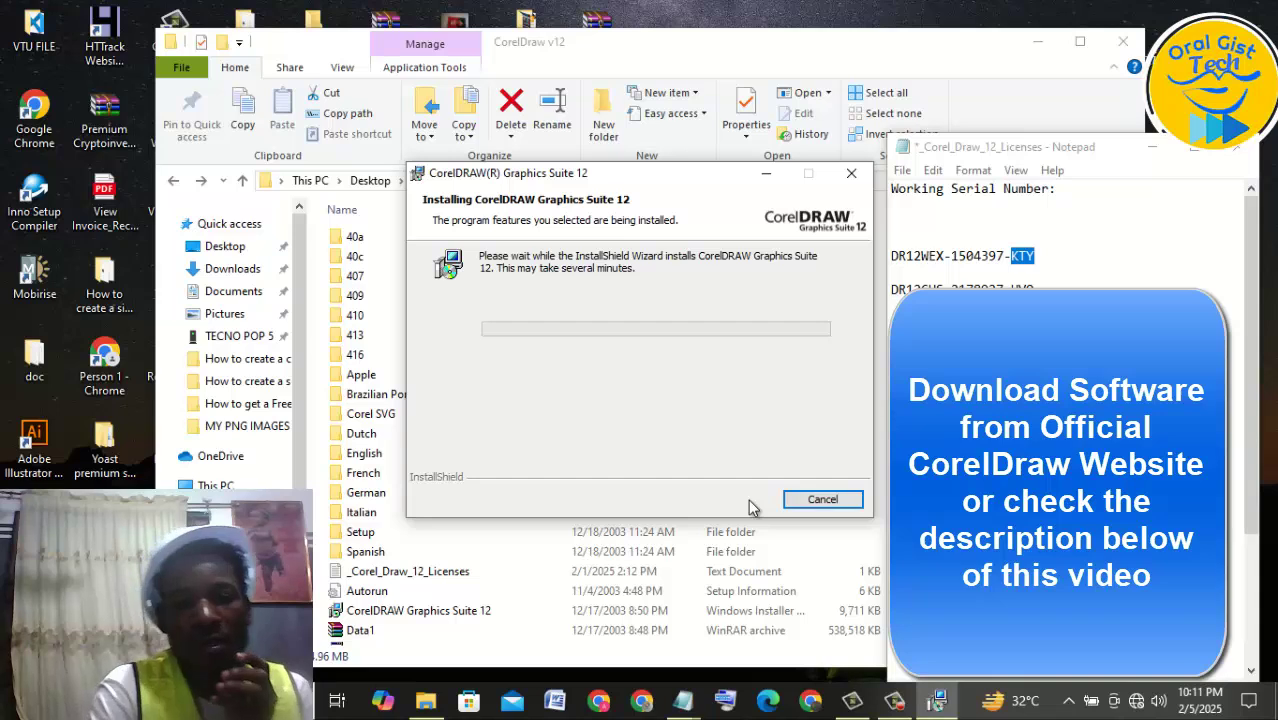
{"action": "left_click", "coordinate": [888, 702]}
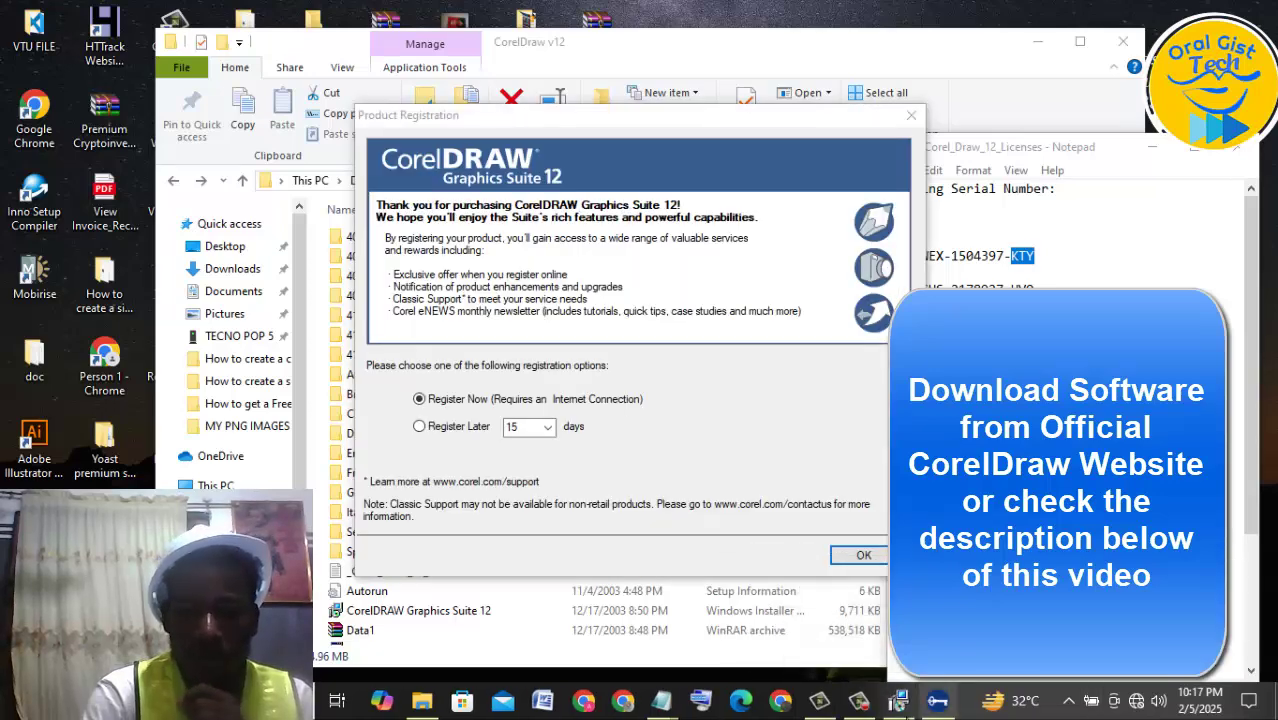
{"action": "mouse_move", "coordinate": [858, 706]}
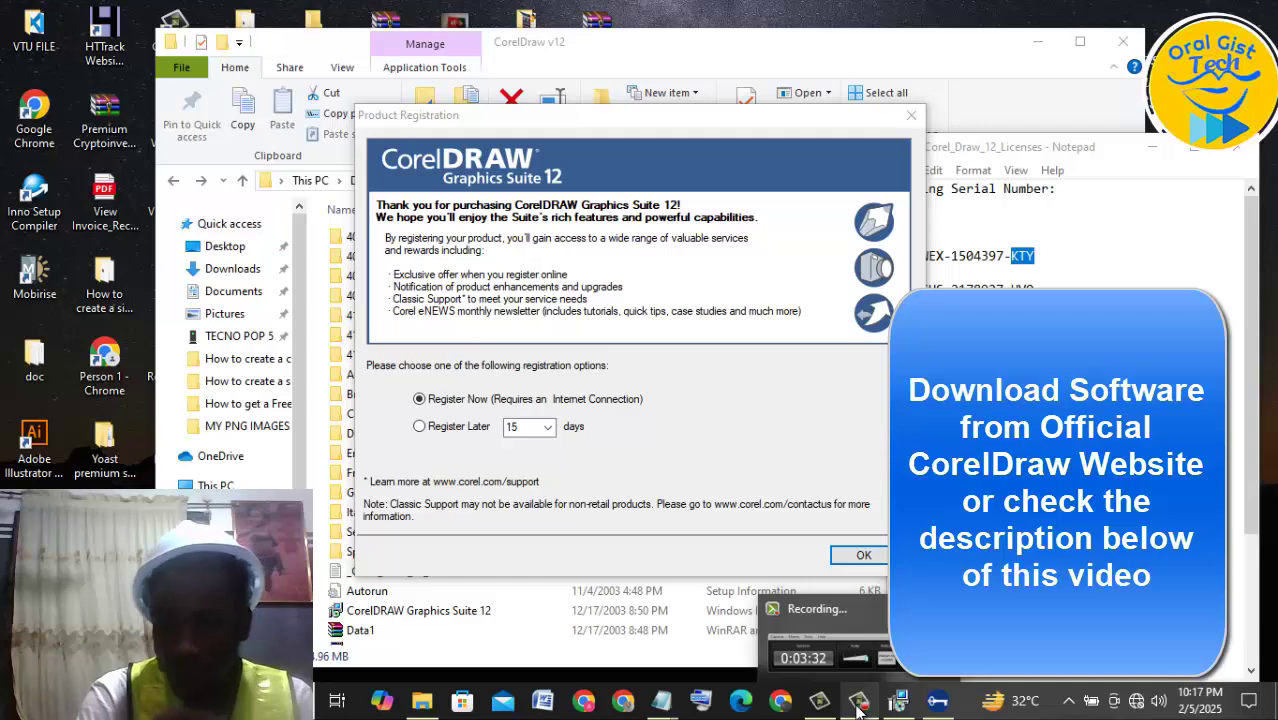
{"action": "left_click", "coordinate": [858, 704]}
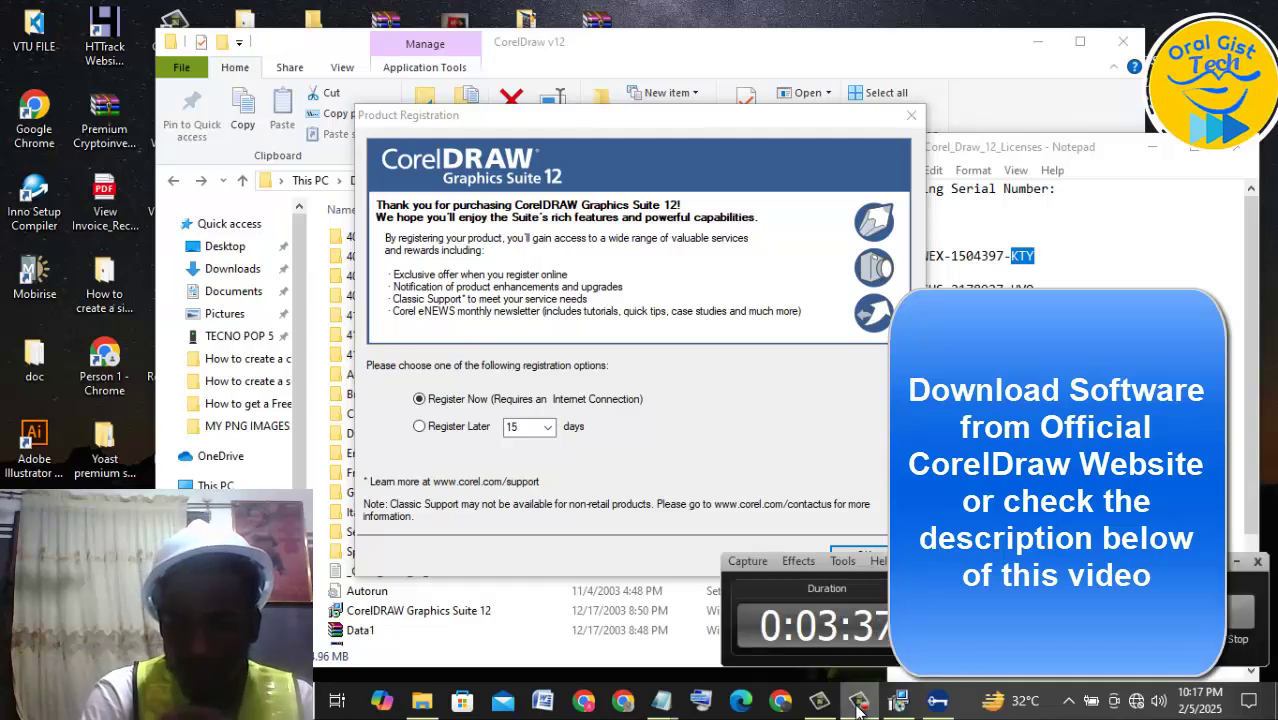
{"action": "left_click", "coordinate": [1236, 562]}
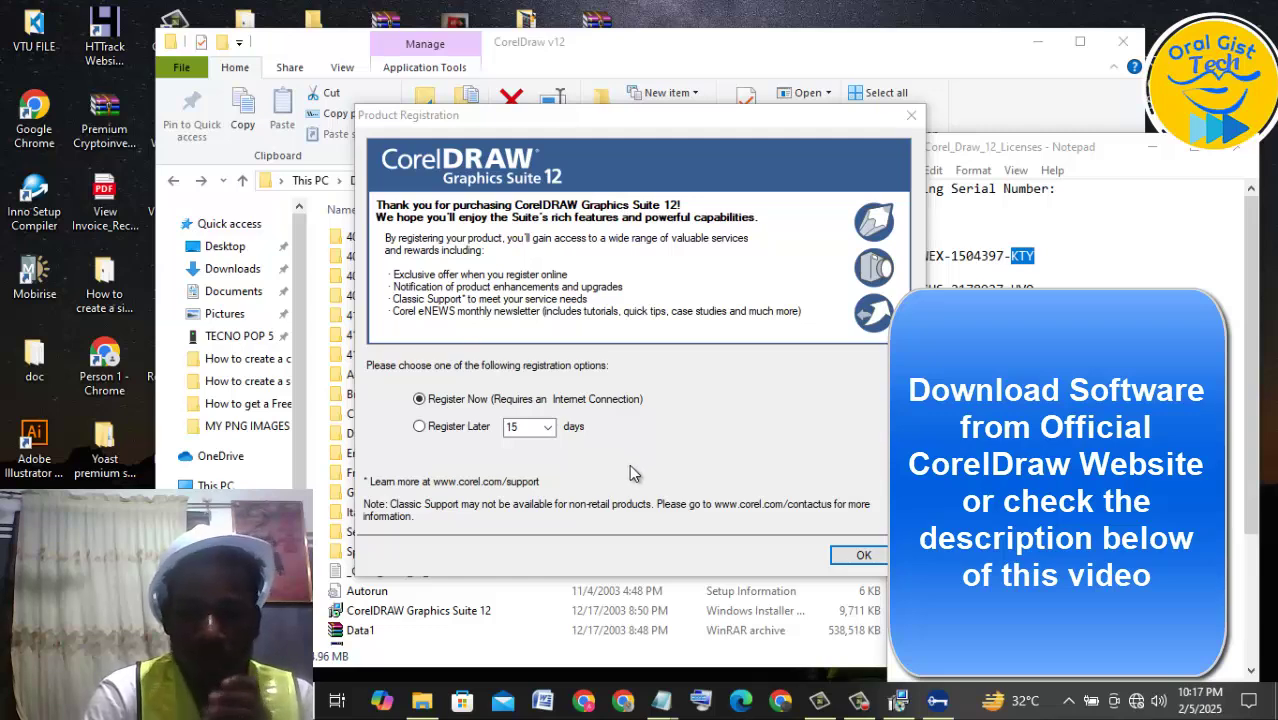
{"action": "left_click", "coordinate": [480, 430]}
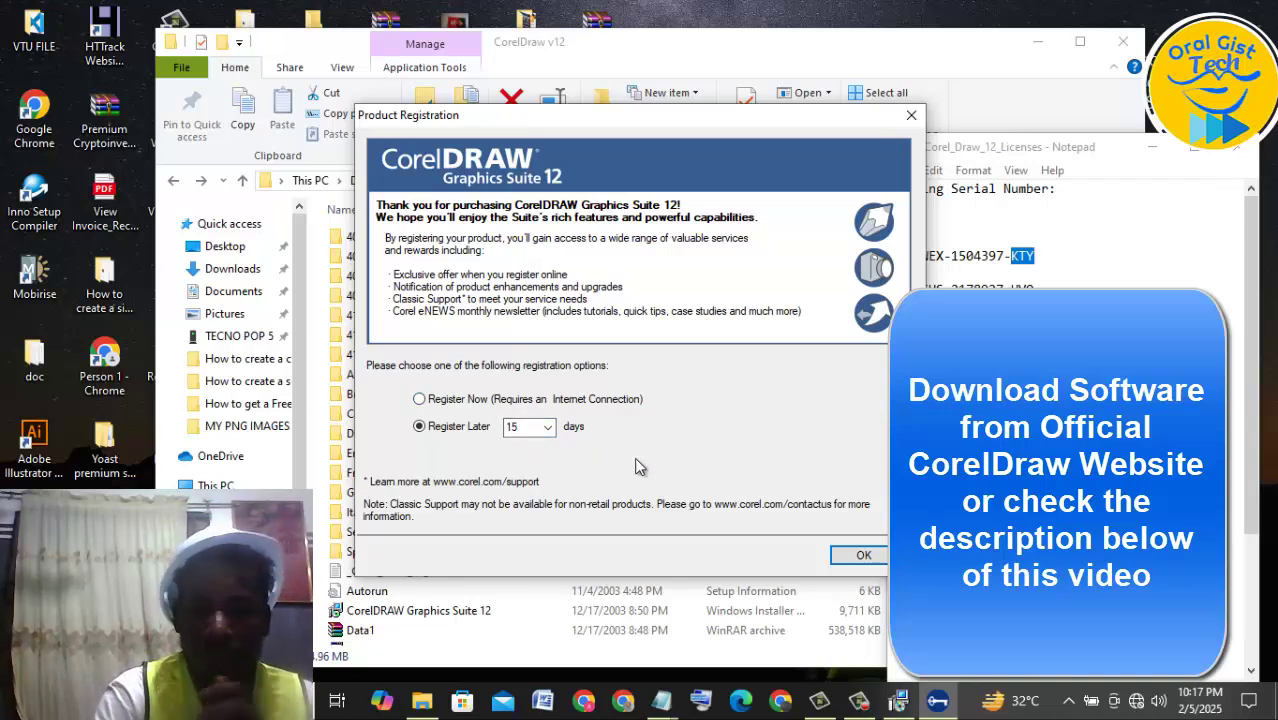
{"action": "left_click", "coordinate": [864, 556]}
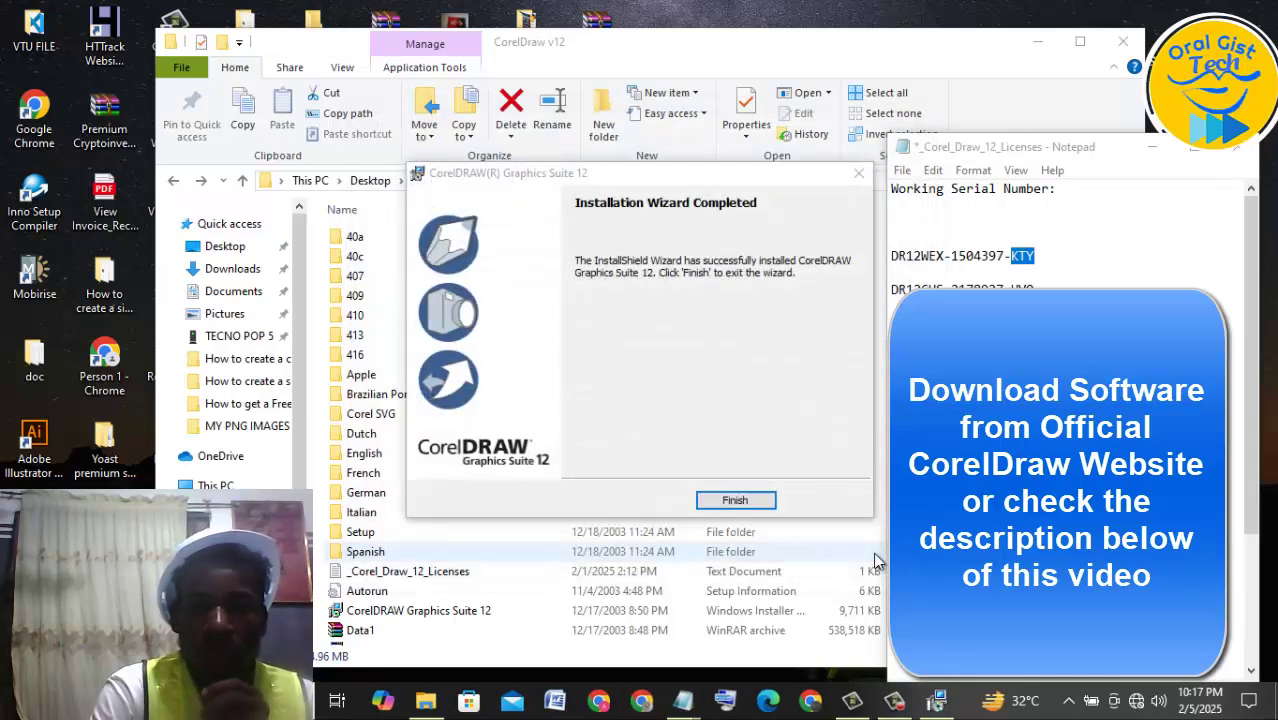
- Finish the wizard, complete 'coreldraw official website' in the licenses note, and minimize Notepad
{"action": "left_click", "coordinate": [742, 509]}
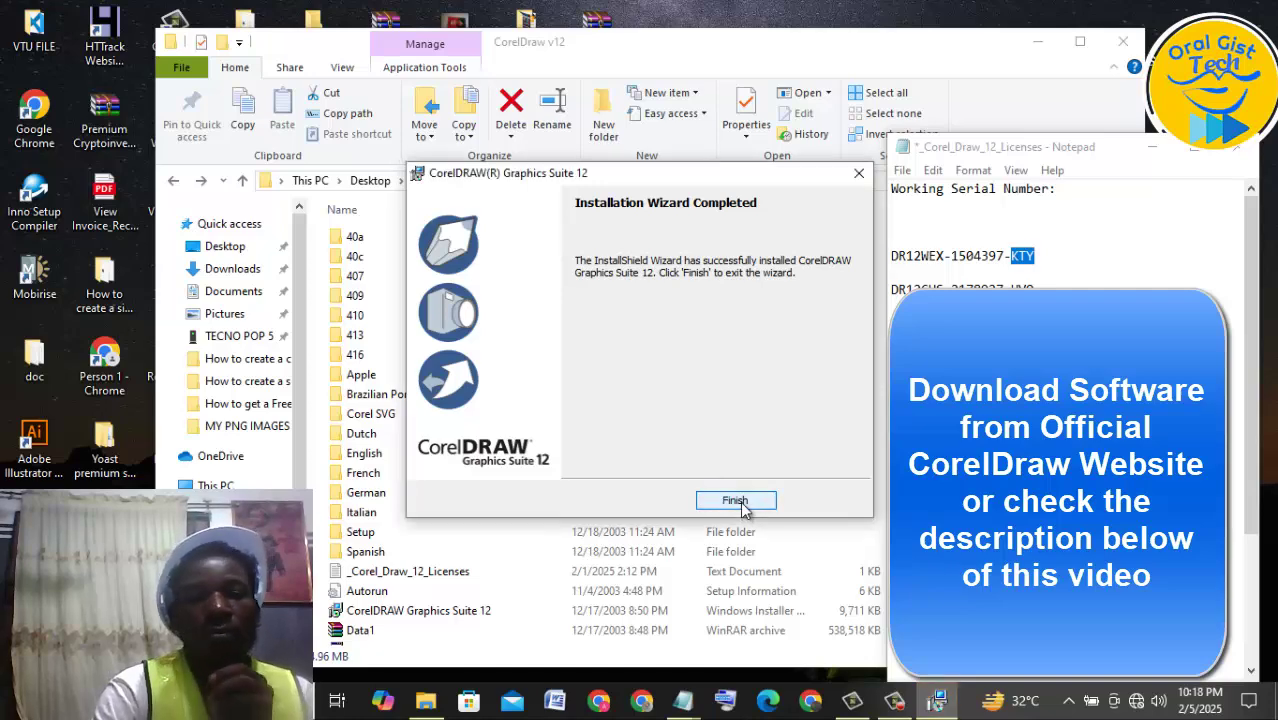
{"action": "left_click", "coordinate": [741, 503]}
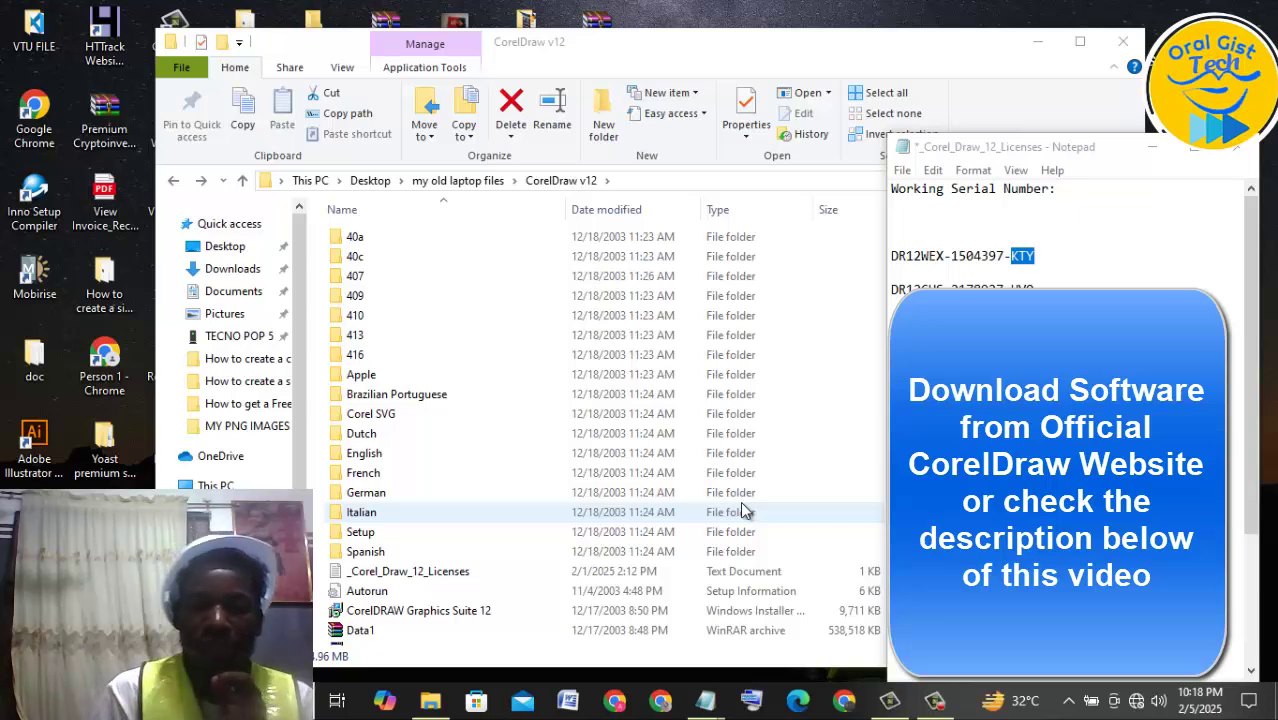
{"action": "left_click", "coordinate": [960, 450]}
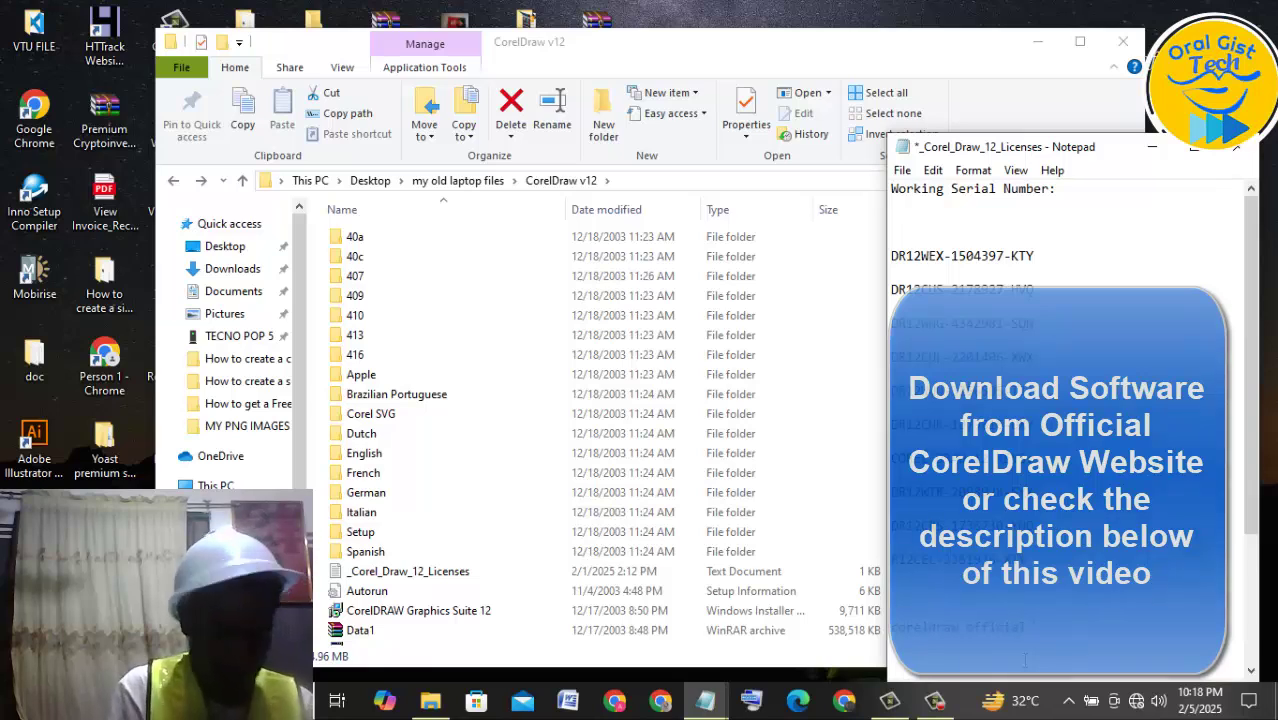
{"action": "type", "text": "ebsite"}
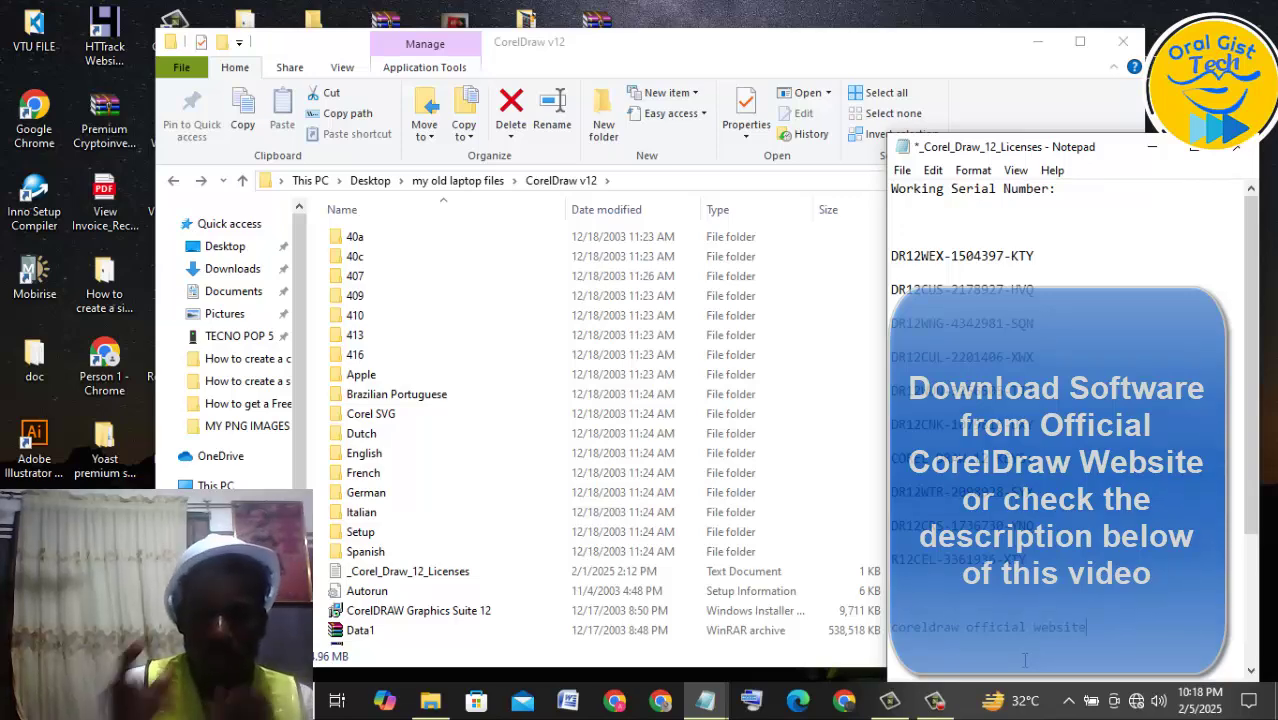
{"action": "left_click", "coordinate": [1152, 150]}
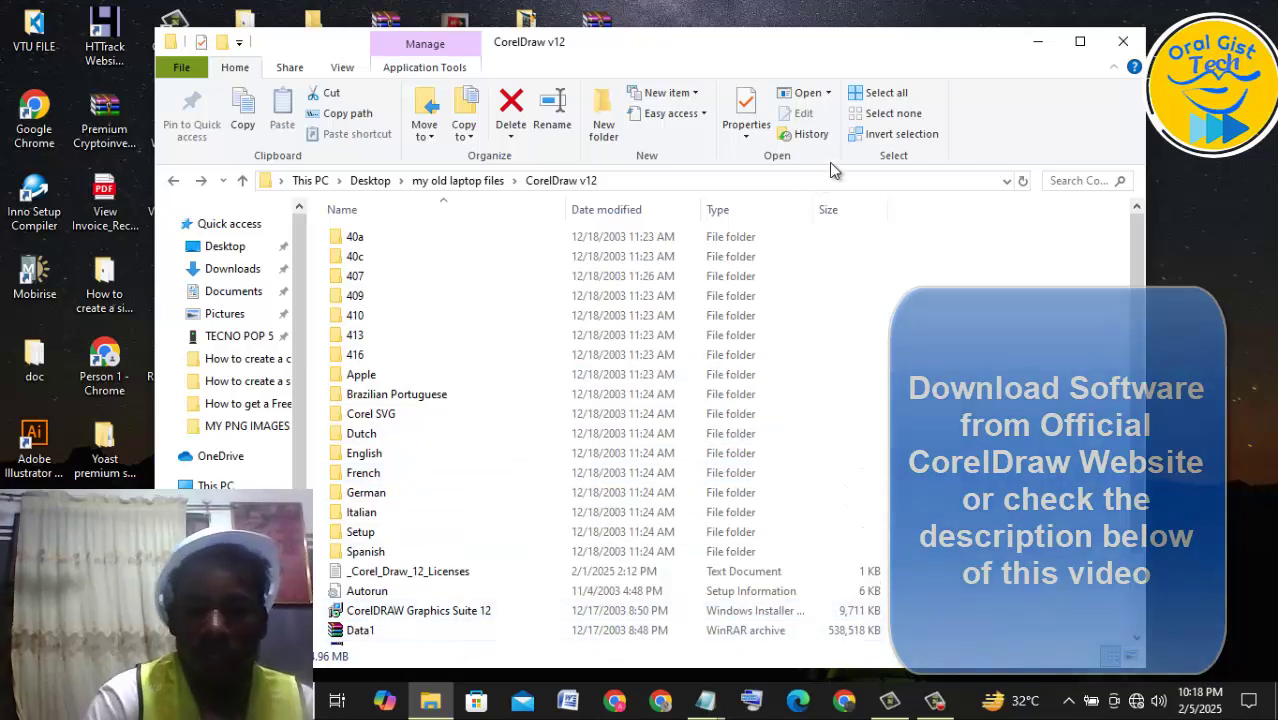
- Minimize Explorer and launch CorelDRAW 12 from Recently added in the Start Menu
{"action": "left_click", "coordinate": [1037, 41]}
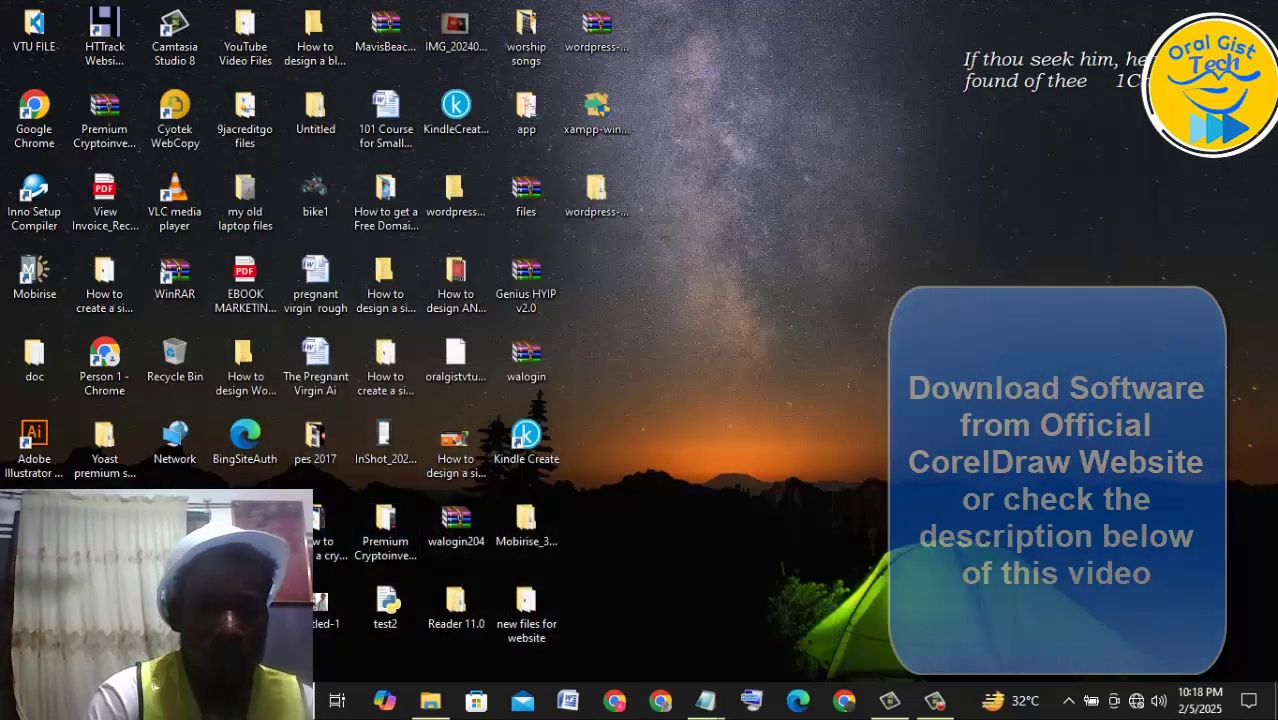
{"action": "key", "text": "super"}
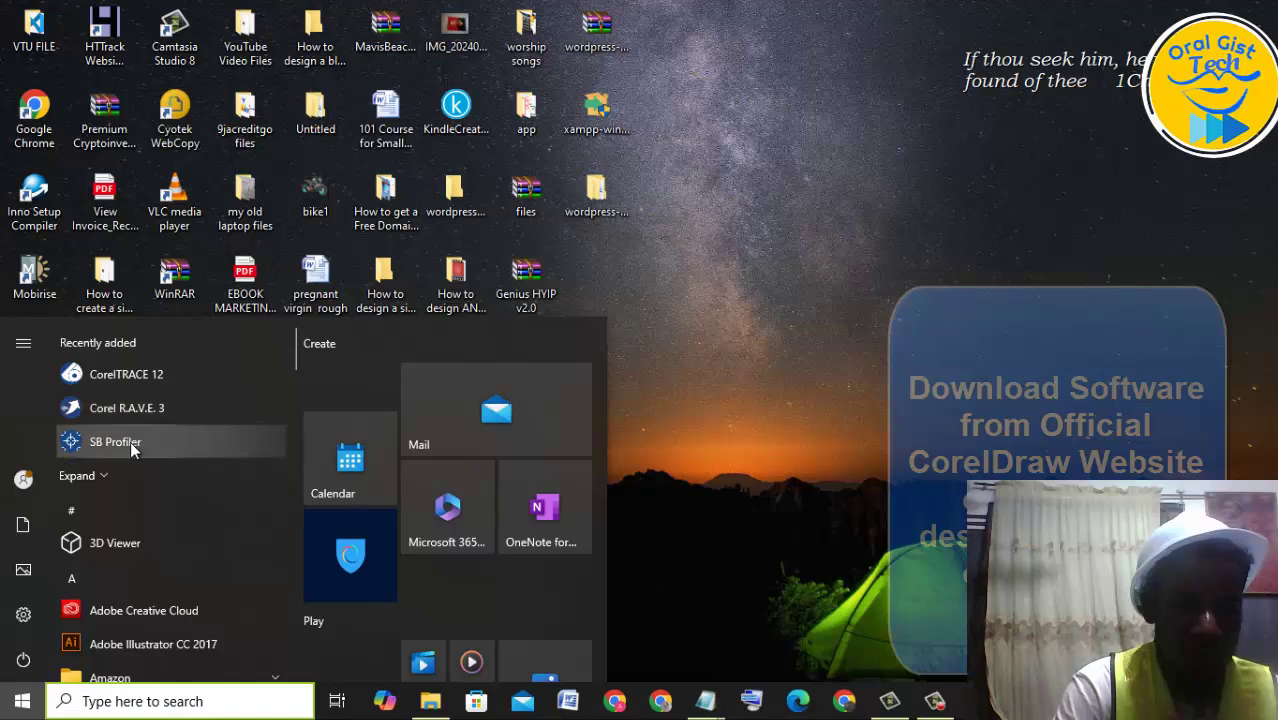
{"action": "left_click", "coordinate": [100, 475]}
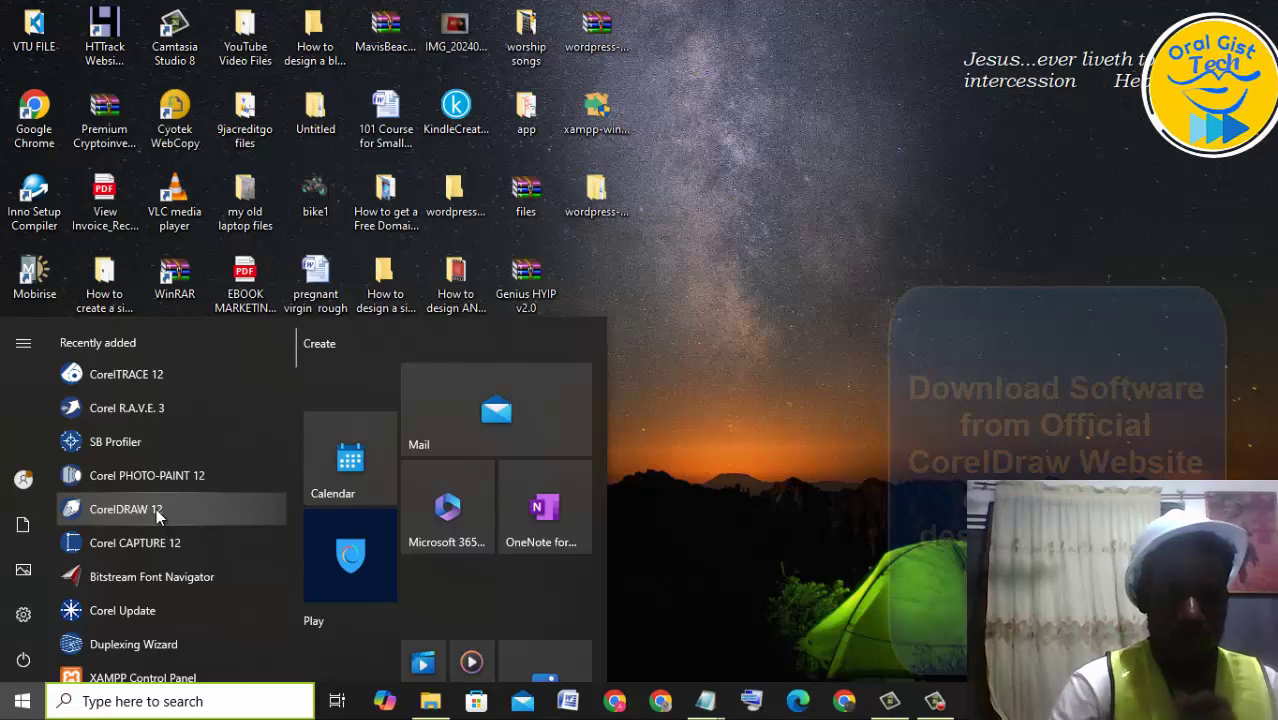
{"action": "left_click", "coordinate": [125, 509]}
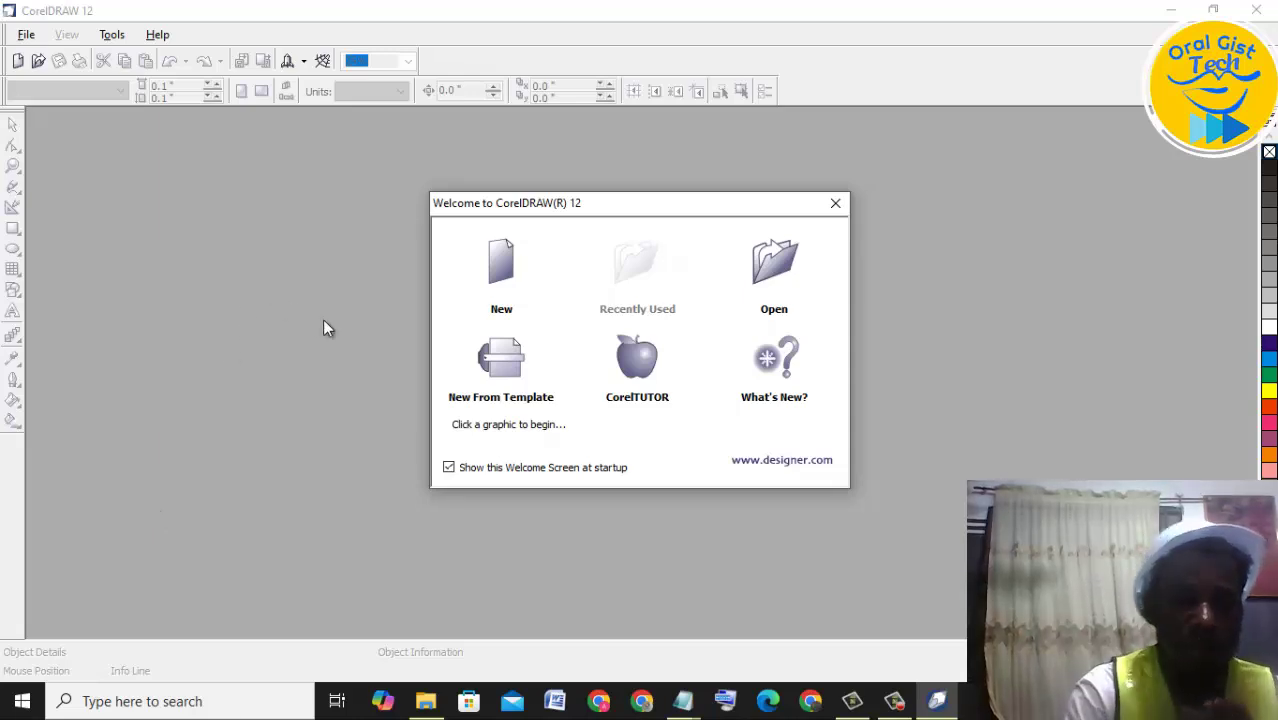
- Create a new blank Graphic1 document from the Welcome screen, then minimize CorelDRAW 12
{"action": "left_click", "coordinate": [483, 300]}
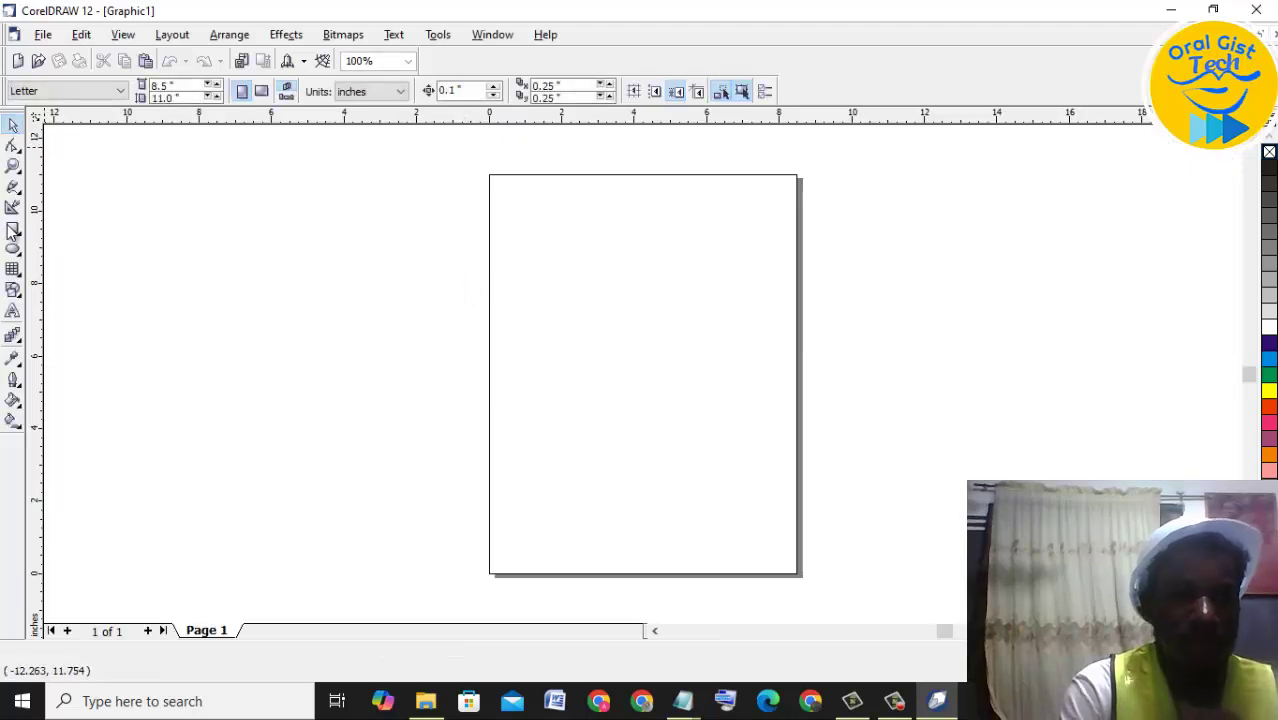
{"action": "scroll", "coordinate": [840, 635], "scroll_direction": "down", "scroll_amount": 1}
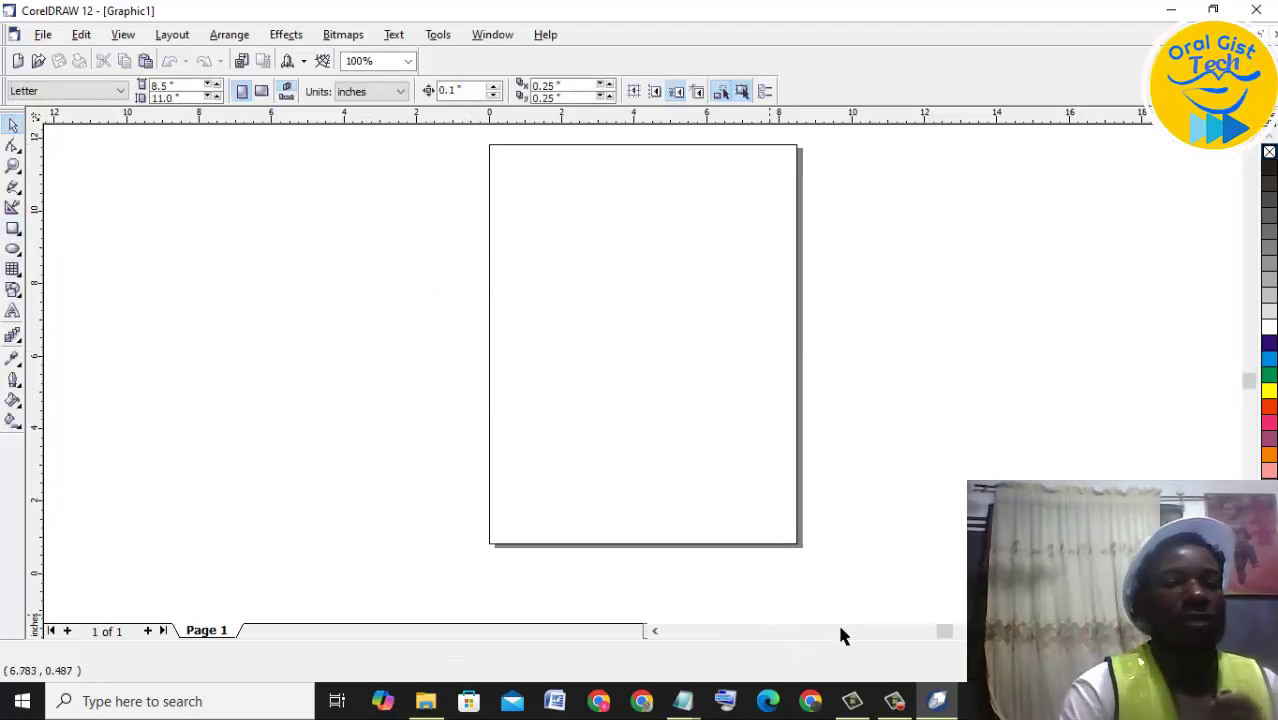
{"action": "scroll", "coordinate": [720, 400], "scroll_direction": "up", "scroll_amount": 2}
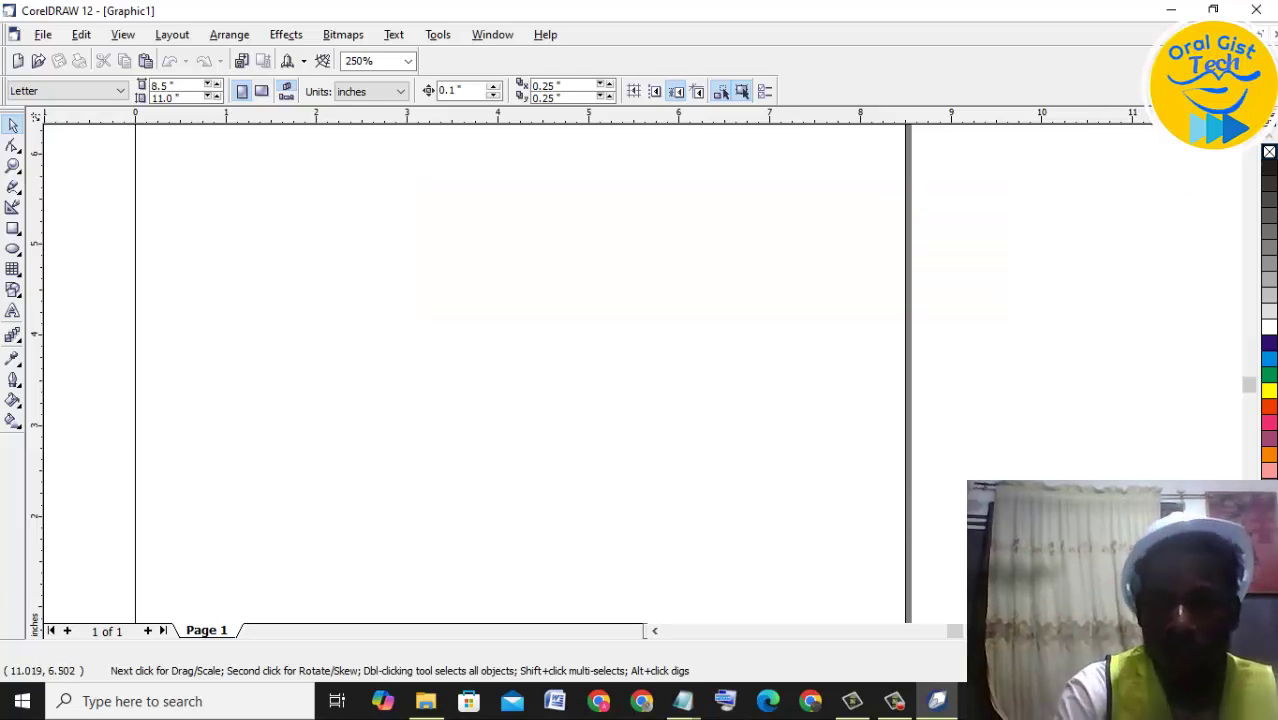
{"action": "left_click", "coordinate": [1176, 10]}
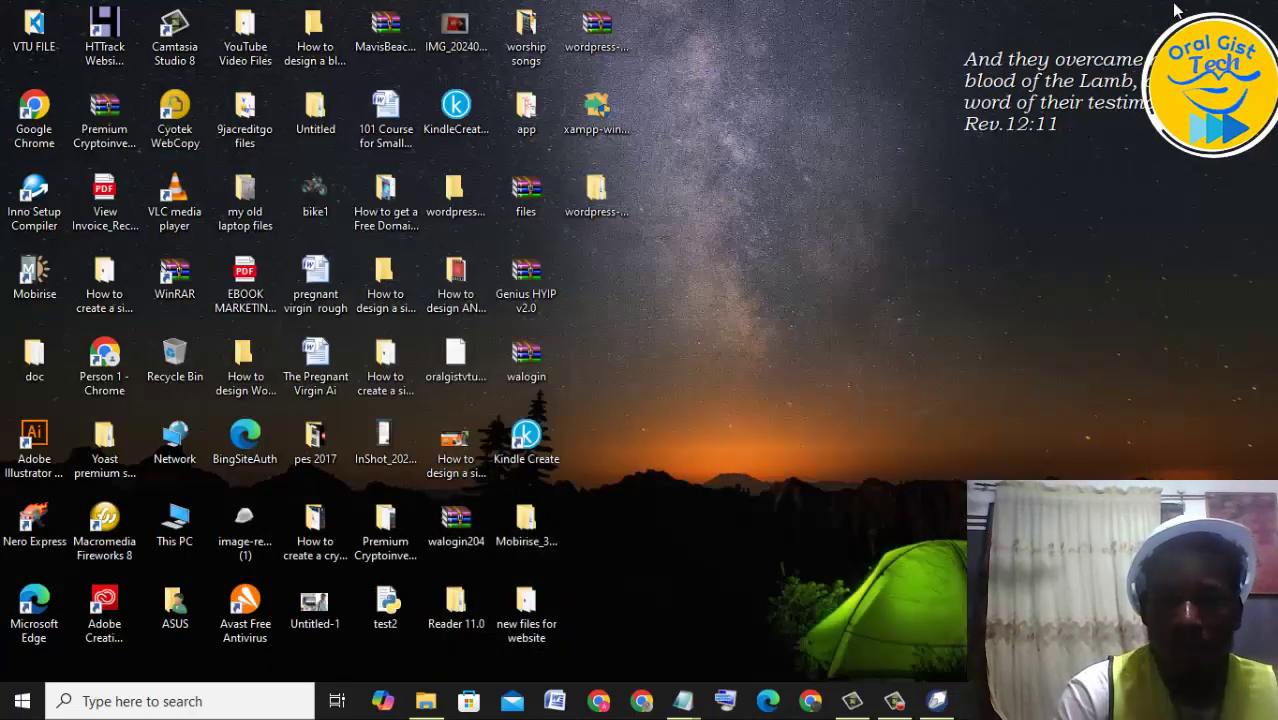